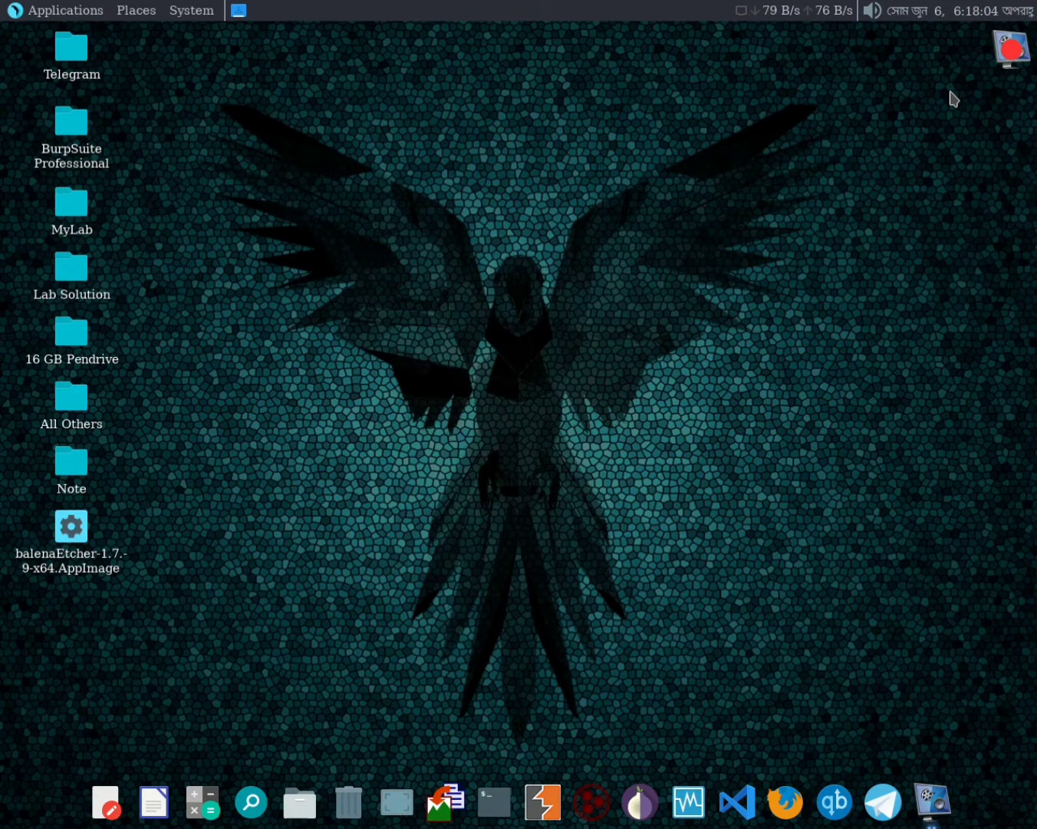
Open virtualbox.org in a maximized Firefox window, retrying the page load
left_click(794, 784)
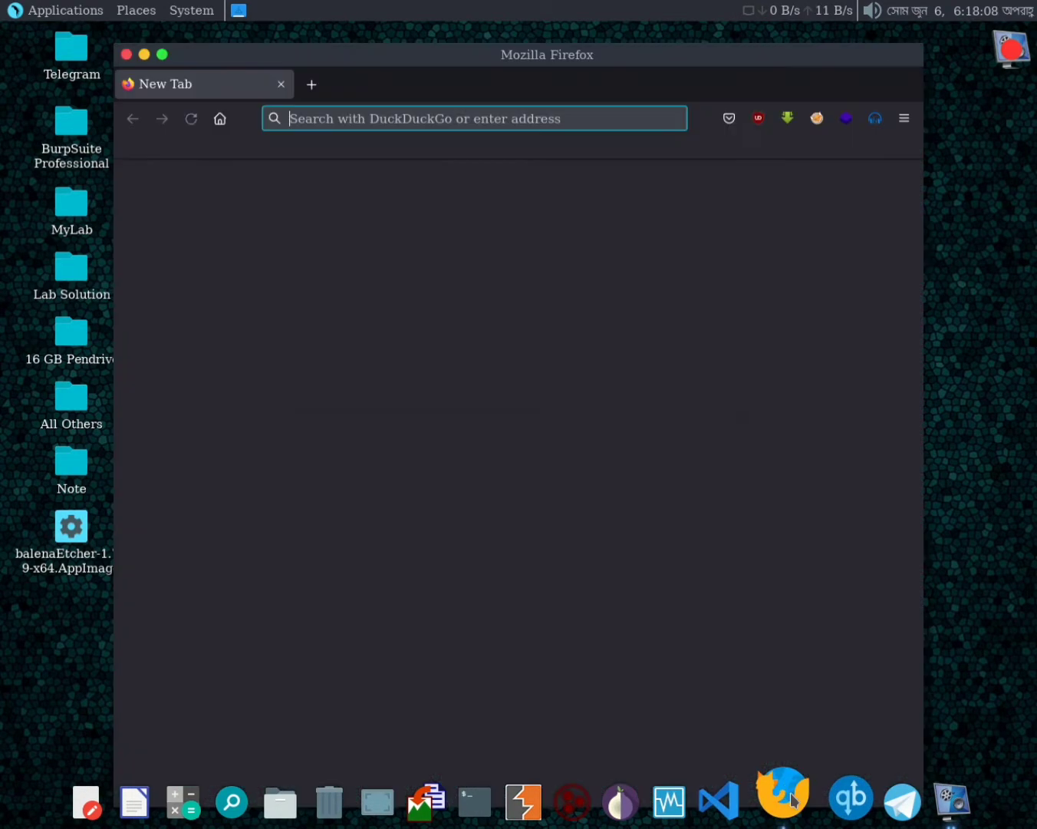
left_click(162, 55)
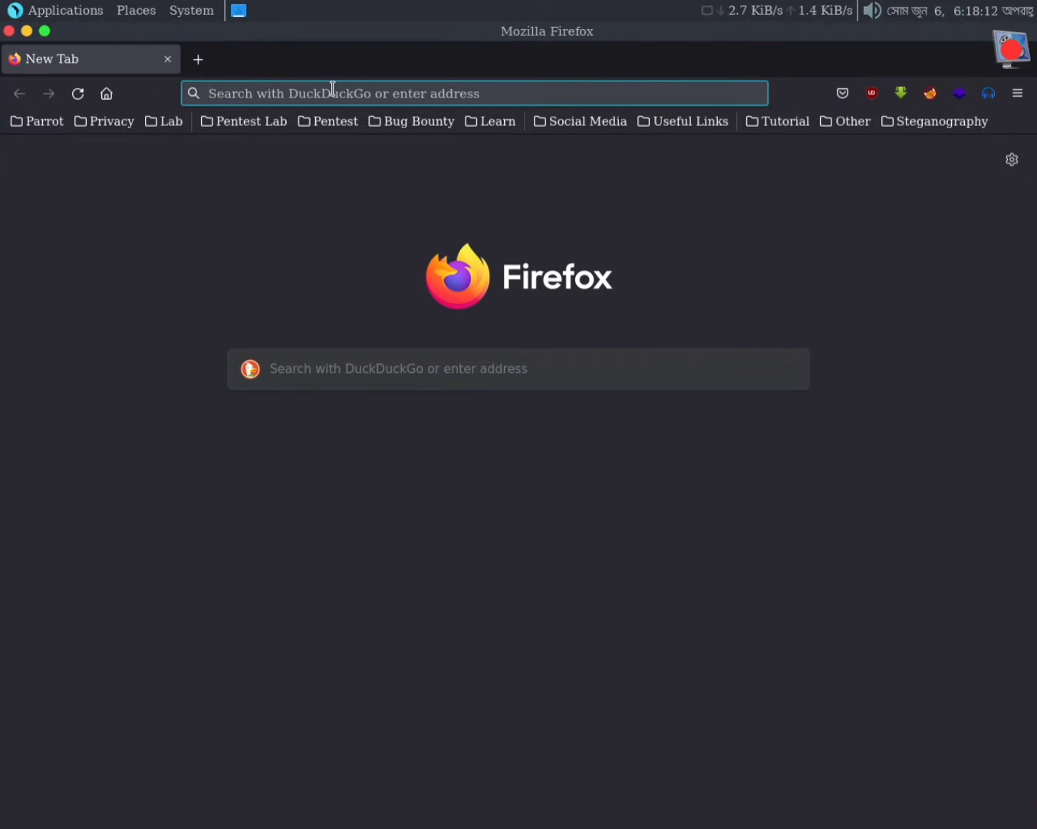
type("virtualbox.org/")
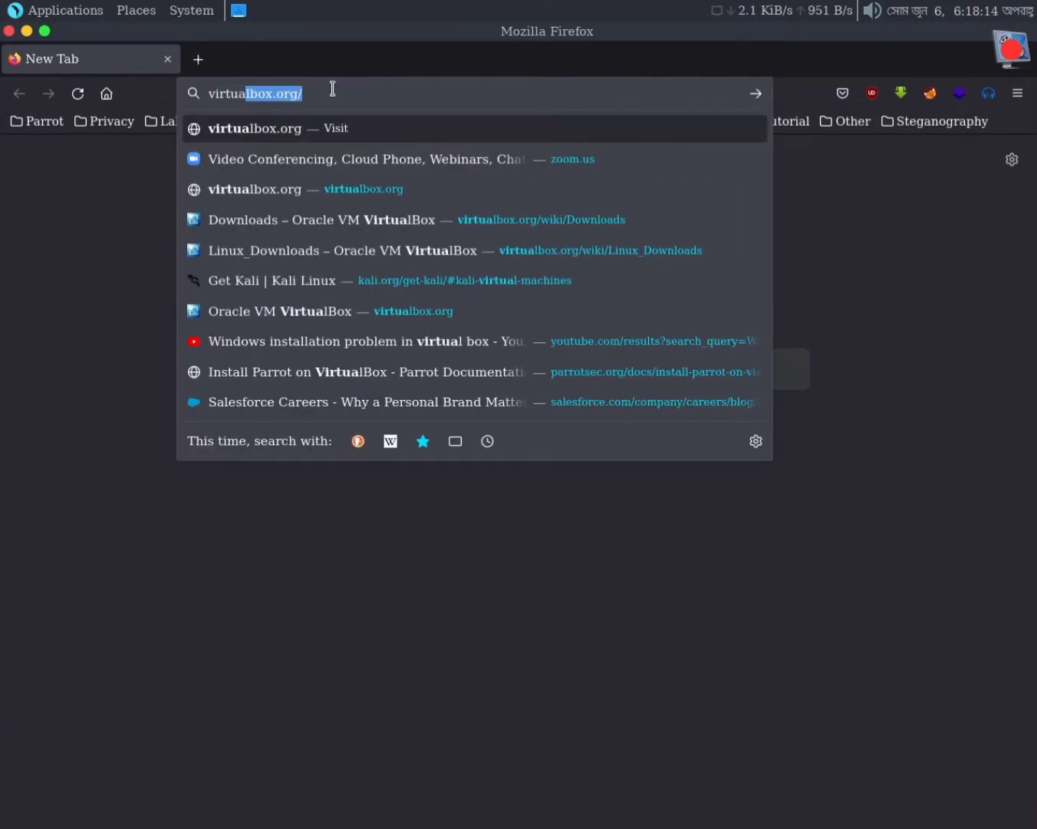
key("Return")
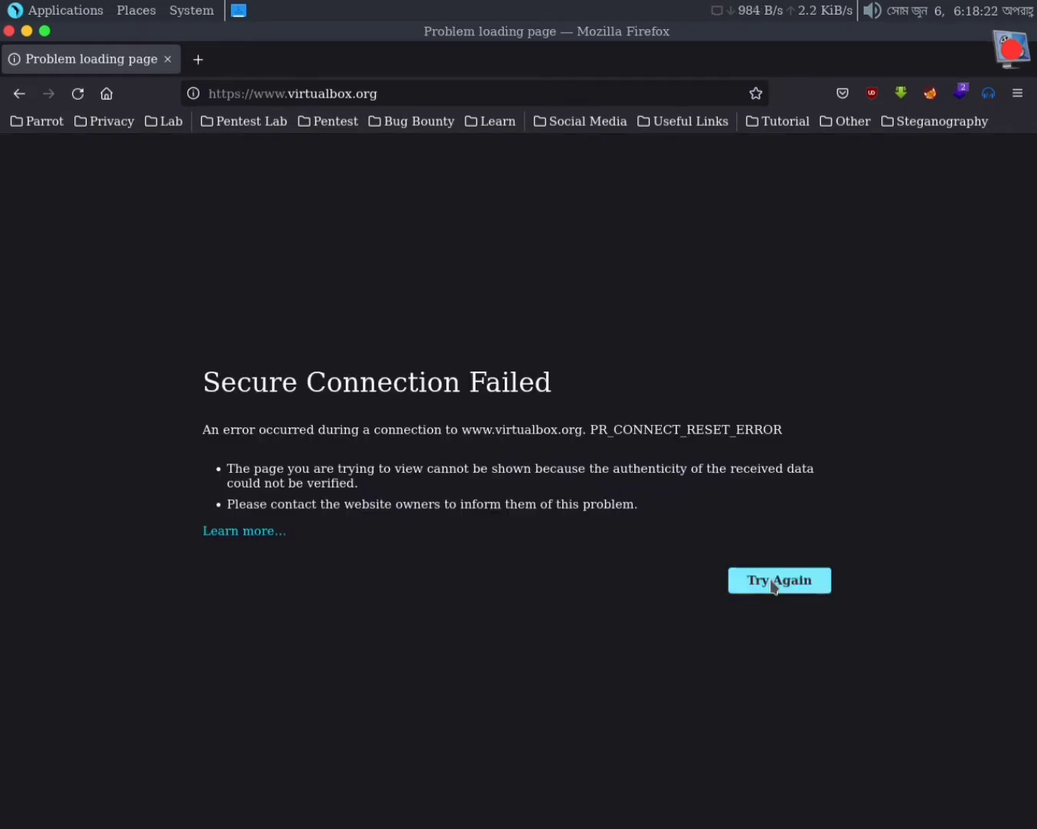
left_click(771, 584)
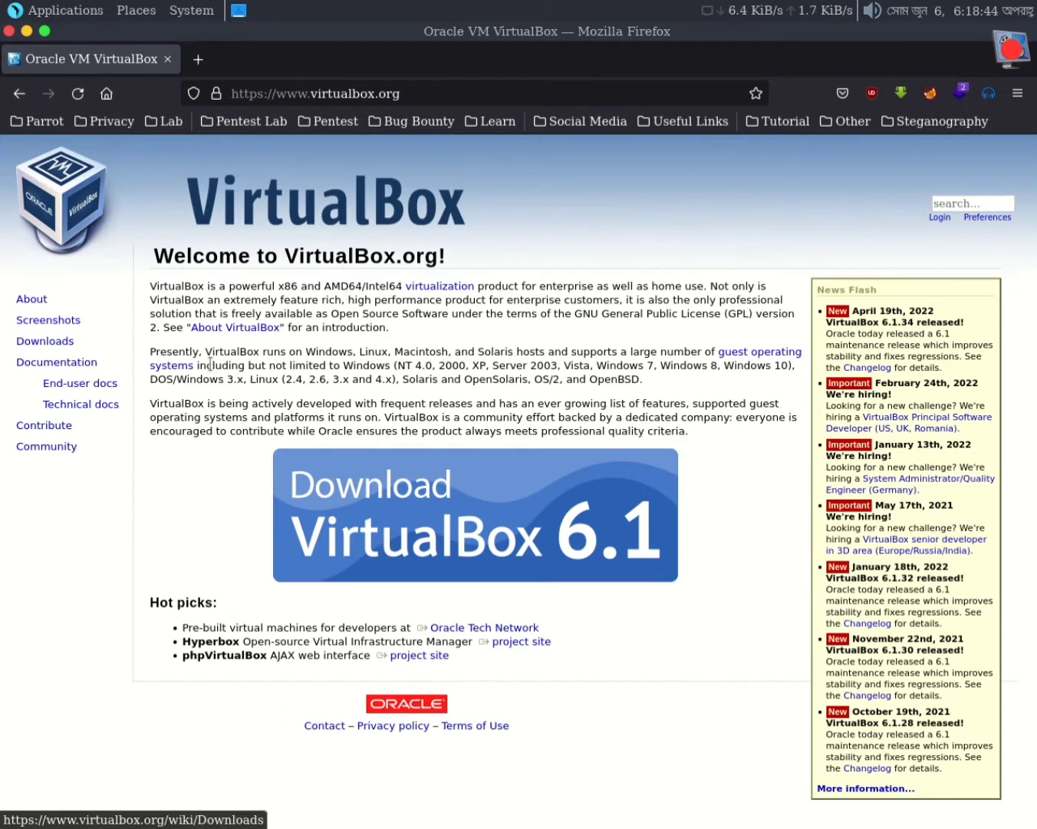
Go to the VirtualBox 6.1 downloads page and view the Windows hosts installer's download prompt, dismissing it without saving
left_click(439, 528)
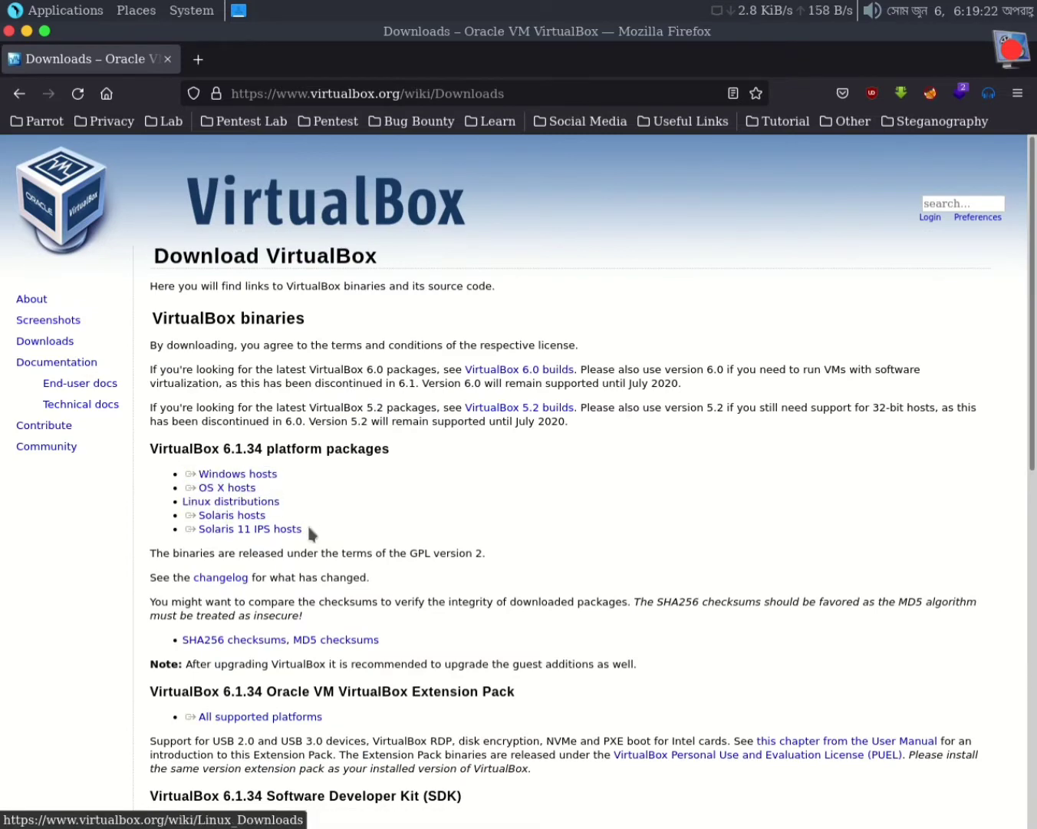
left_click(210, 473)
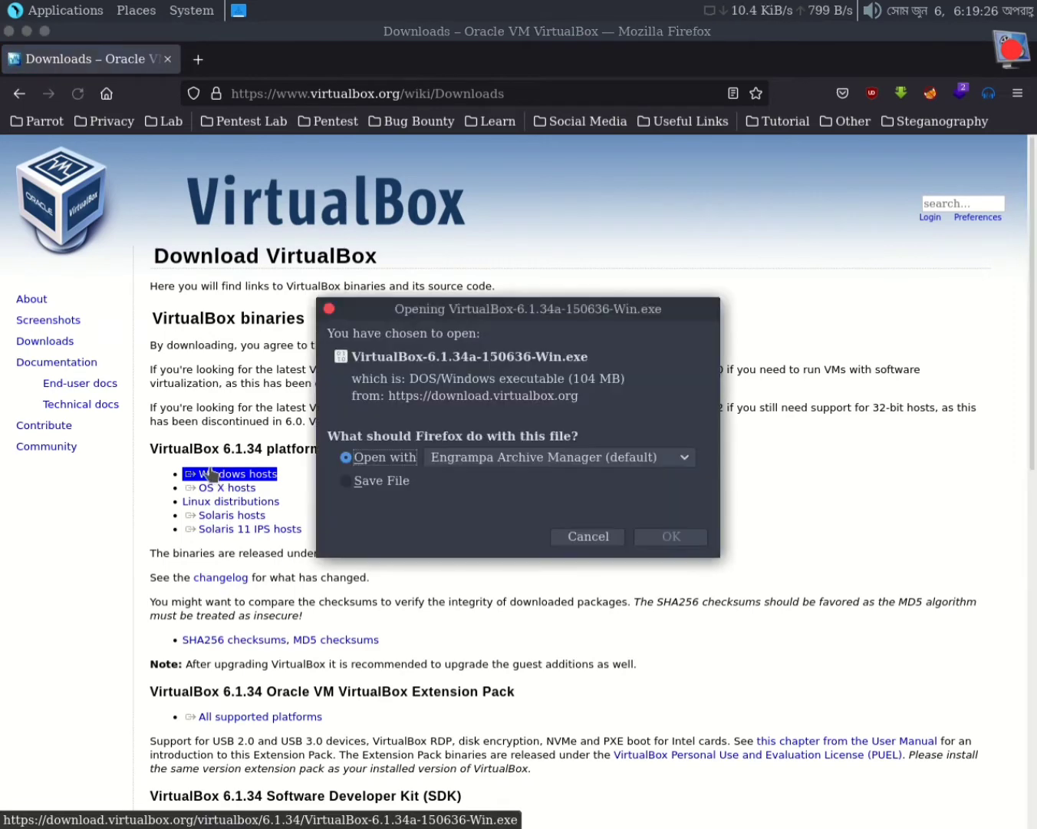
left_click(568, 539)
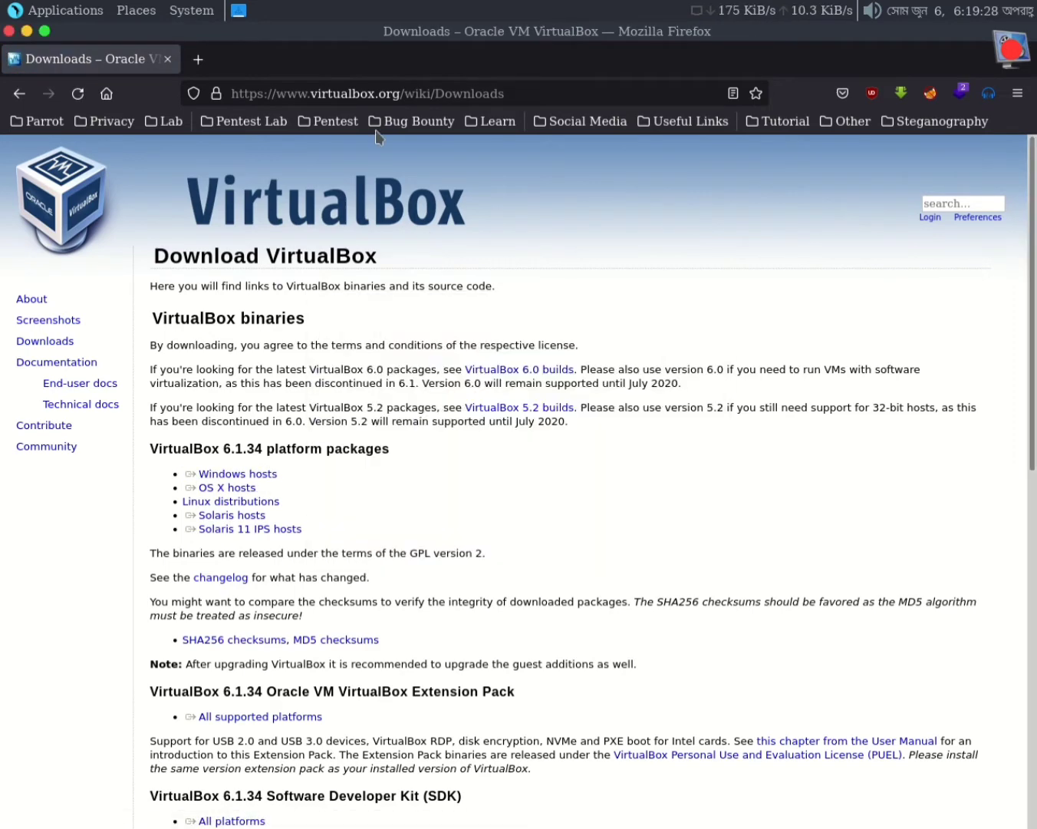
Open kali.org in a new tab and go to the Virtual Machines section of its download page
left_click(198, 59)
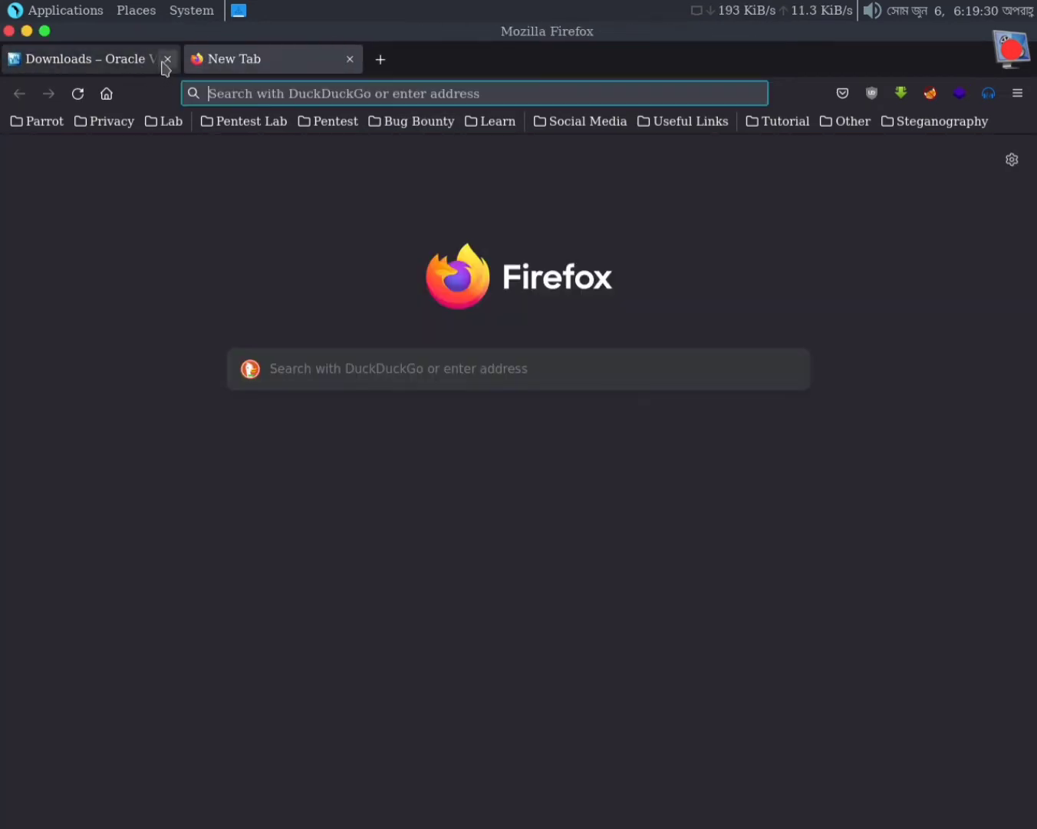
left_click(277, 91)
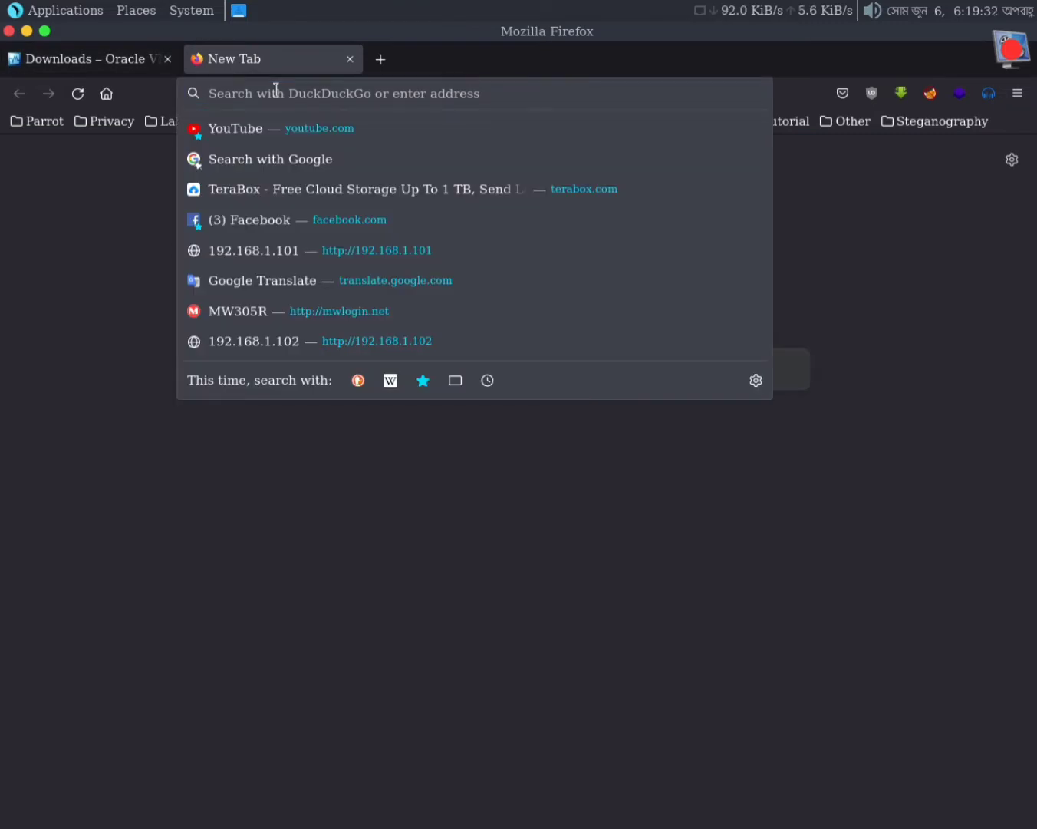
type("kali.org")
key("Return")
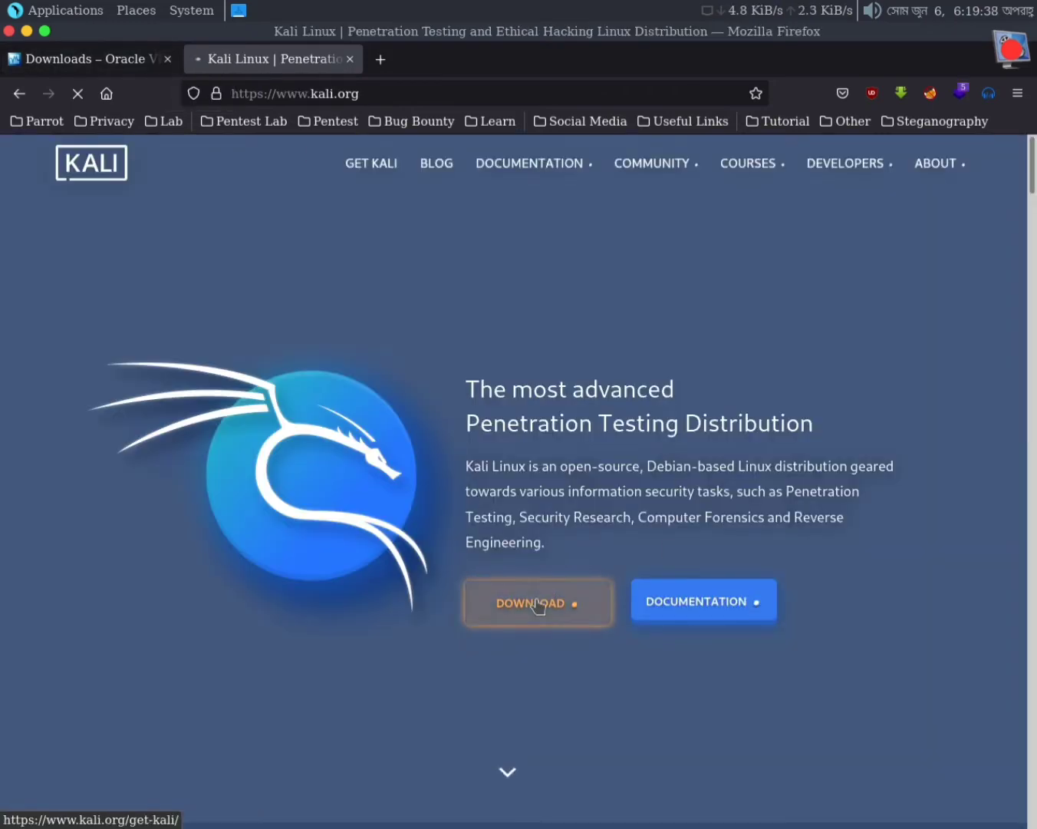
left_click(537, 604)
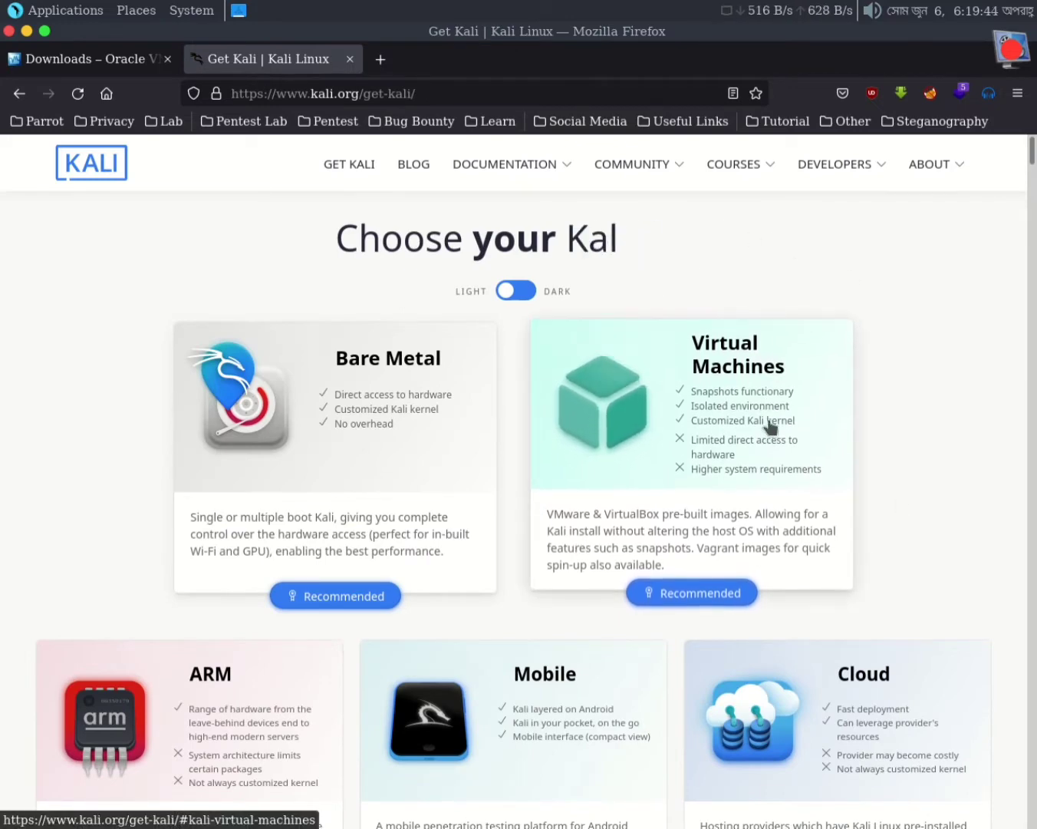
left_click(721, 425)
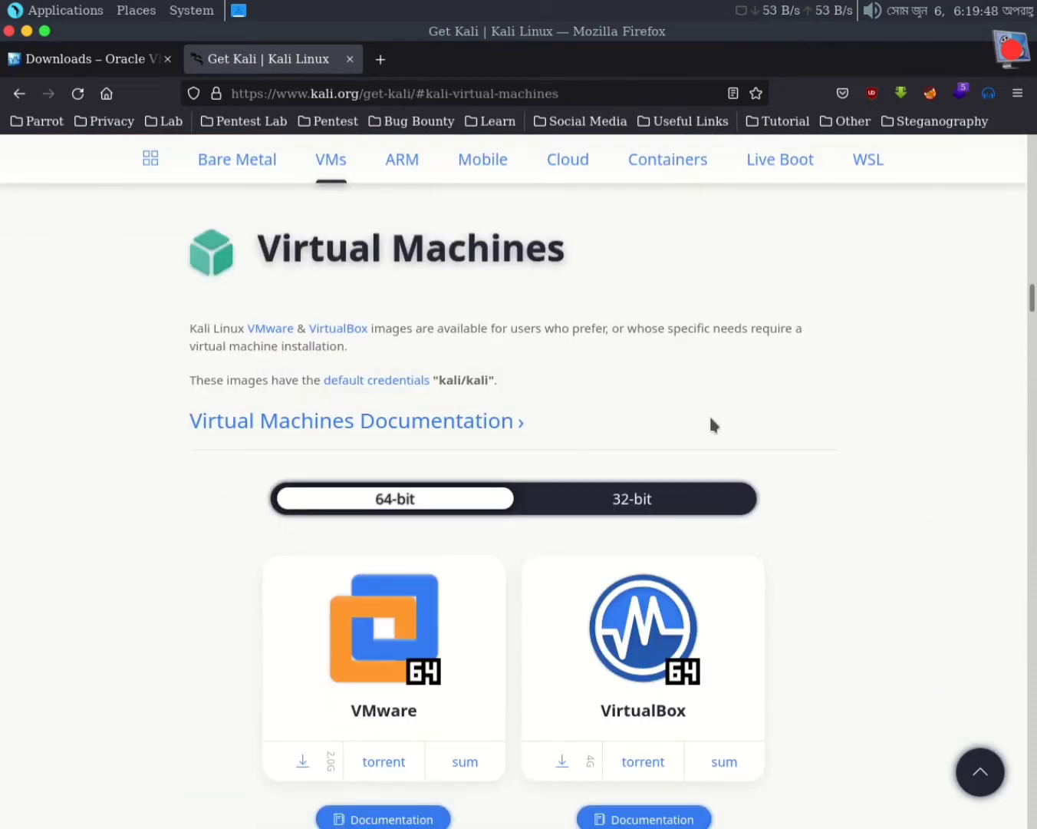
Compare the 32-bit and 64-bit VMware and VirtualBox images, ending on the 64-bit selection
scroll(583, 546, "down", 2)
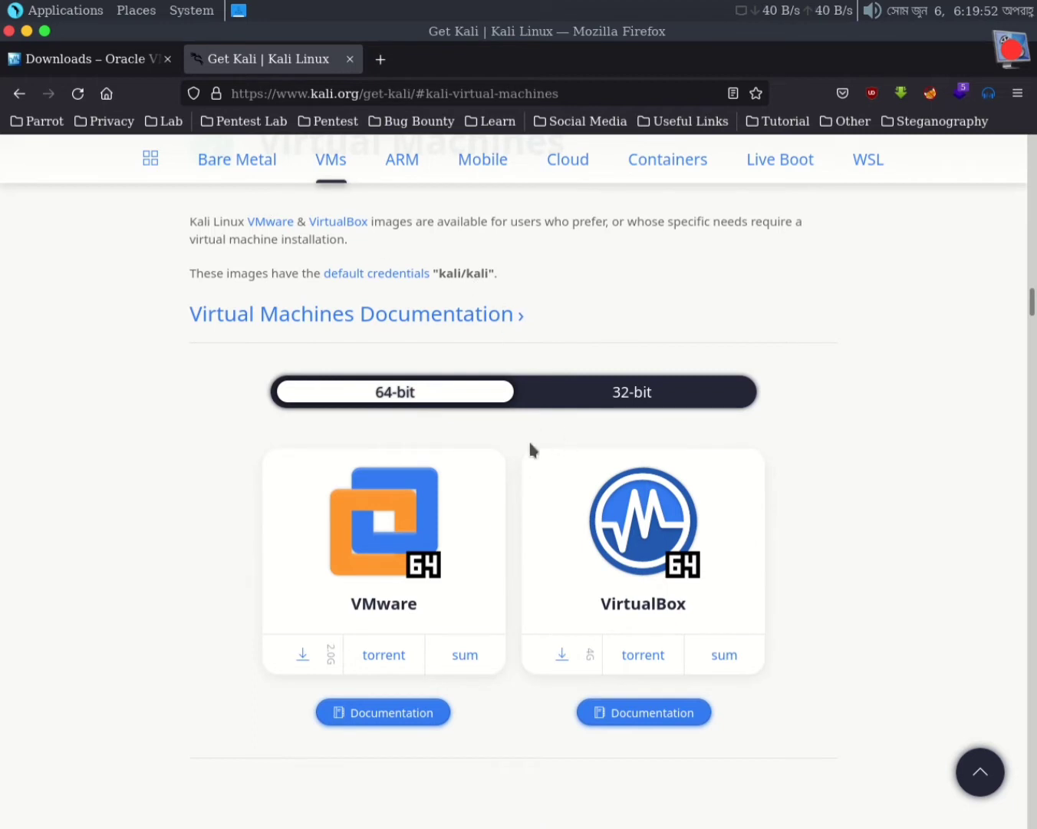
left_click(611, 397)
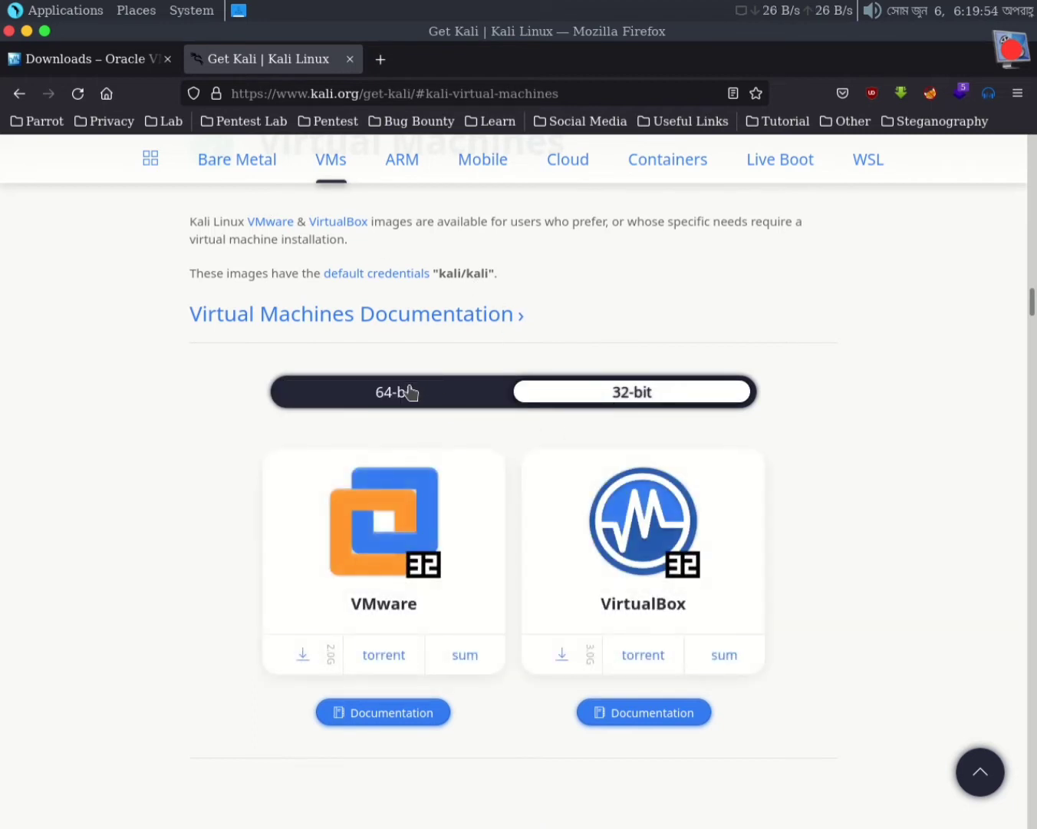
left_click(407, 395)
left_click(597, 395)
left_click(389, 397)
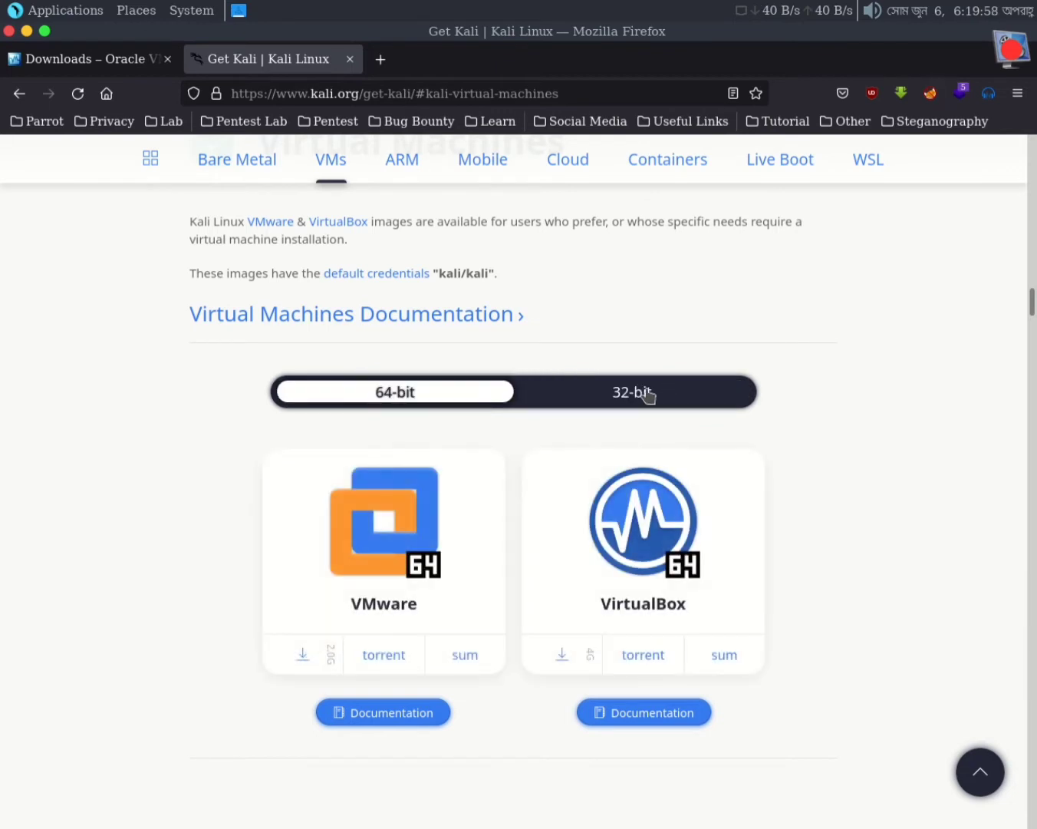
left_click(648, 394)
left_click(411, 397)
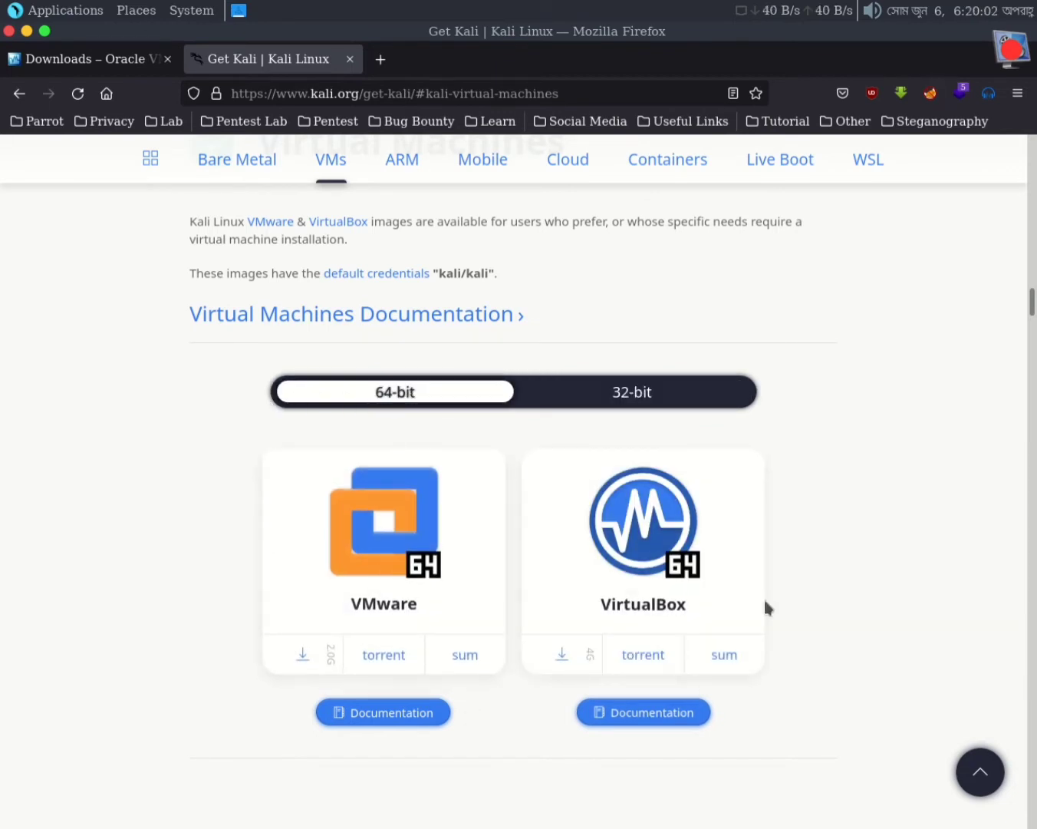
left_click(666, 392)
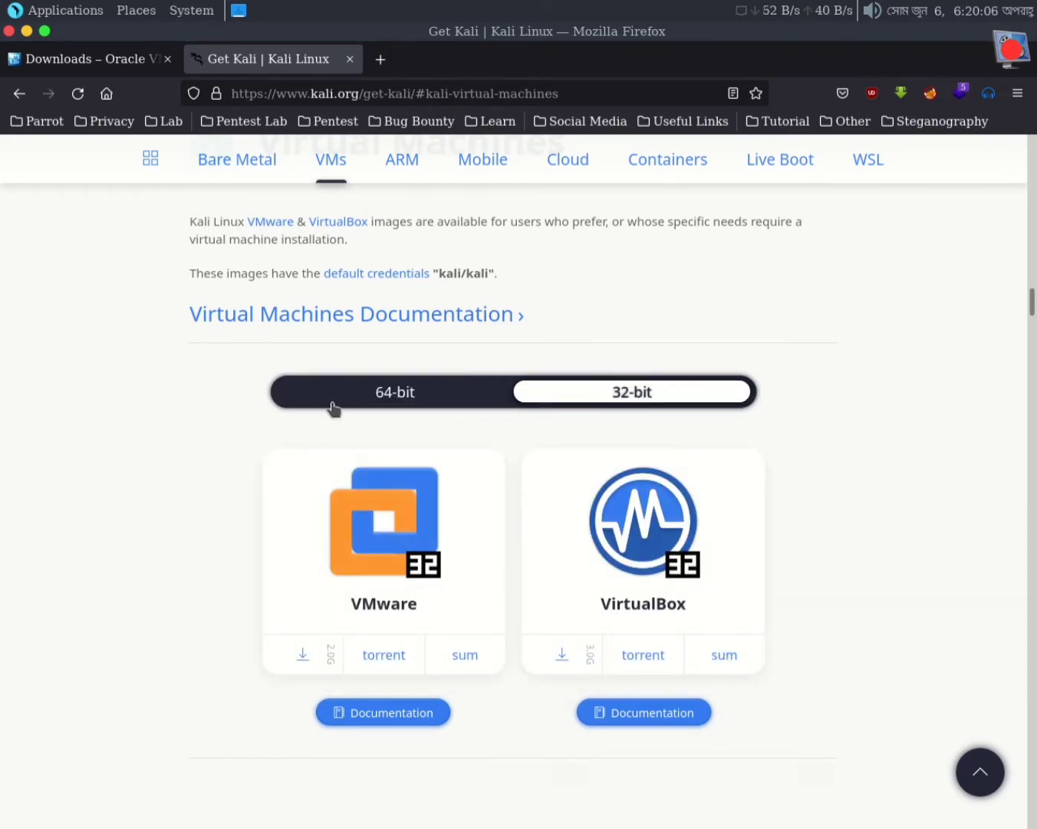
left_click(366, 404)
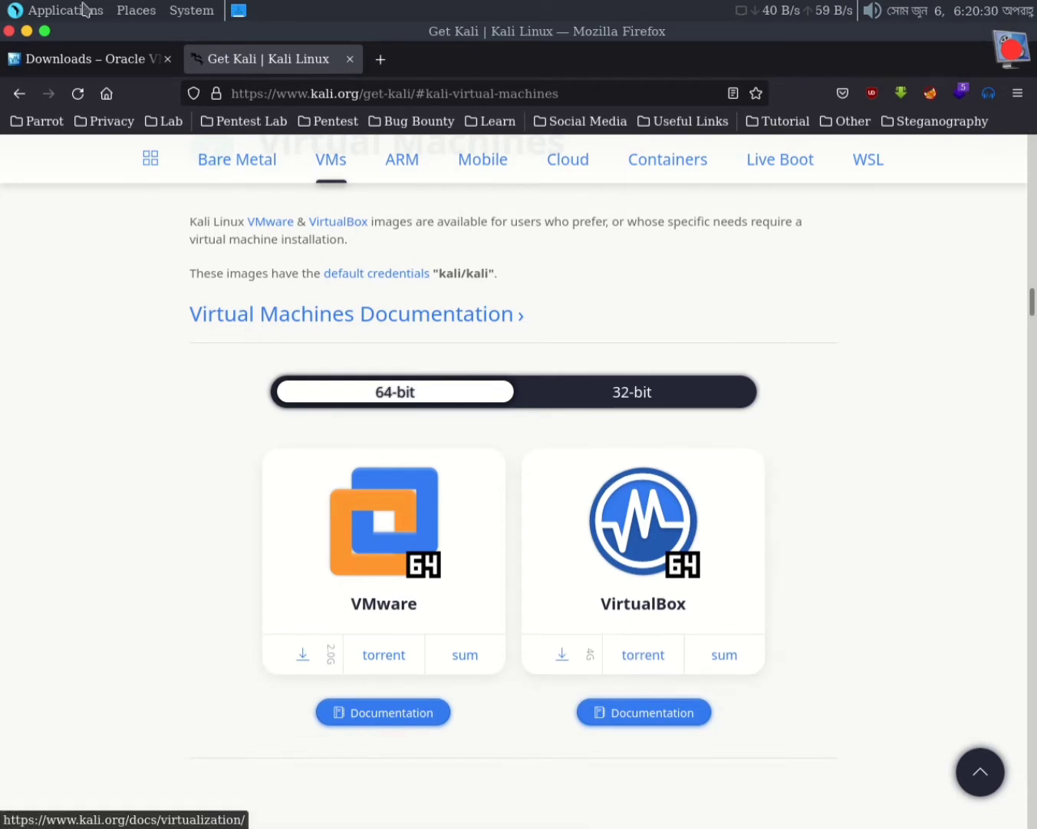
Switch to VirtualBox Manager and choose kali-linux-2022.2-virtualbox-amd64.ova from Documents/OS as the appliance to import, proceeding to its settings
left_click(27, 33)
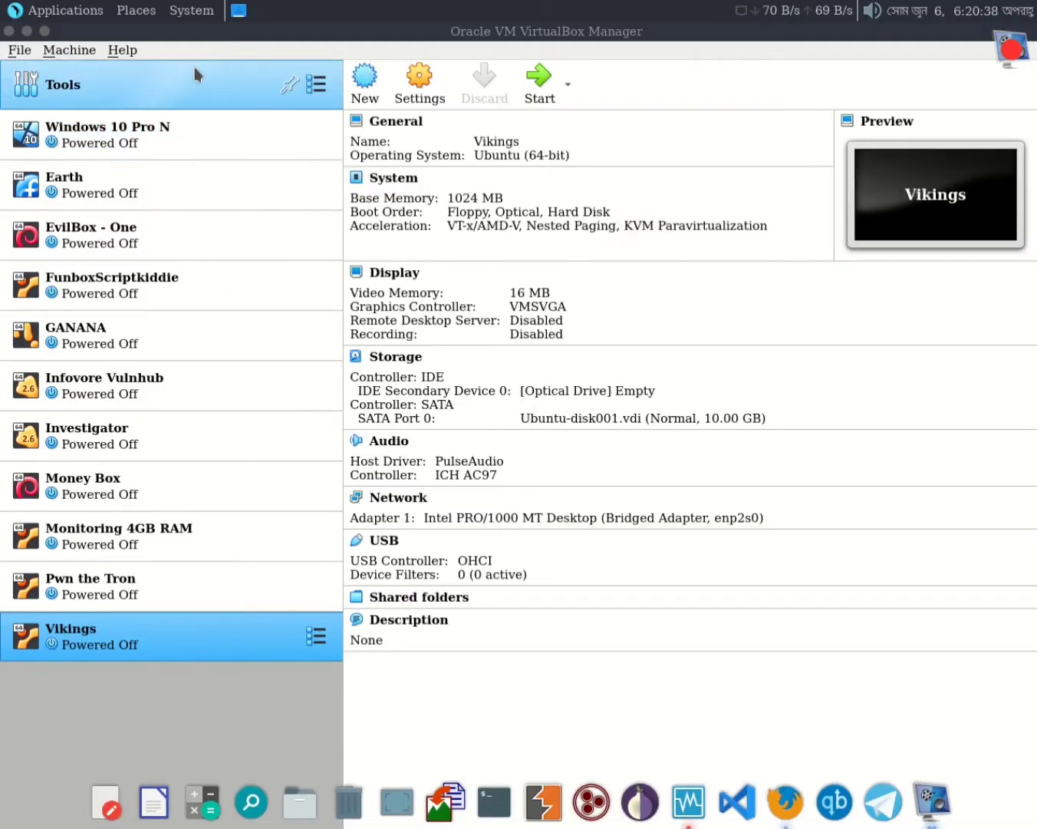
left_click(158, 76)
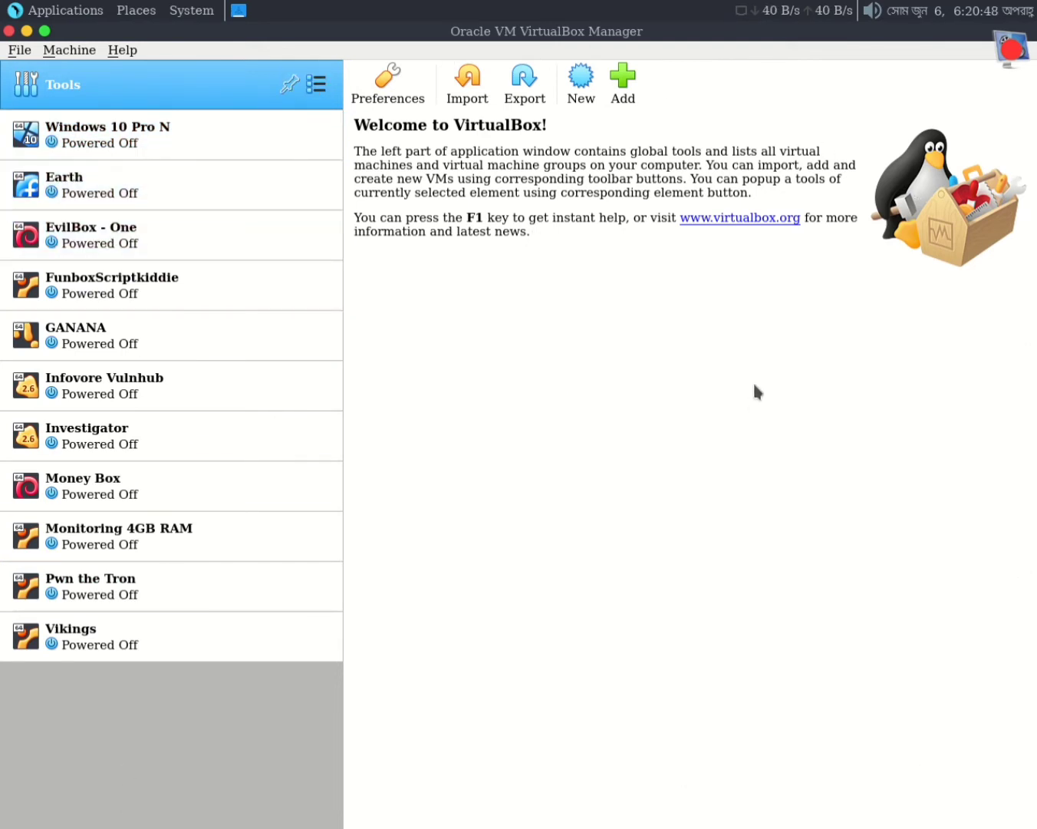
left_click(461, 95)
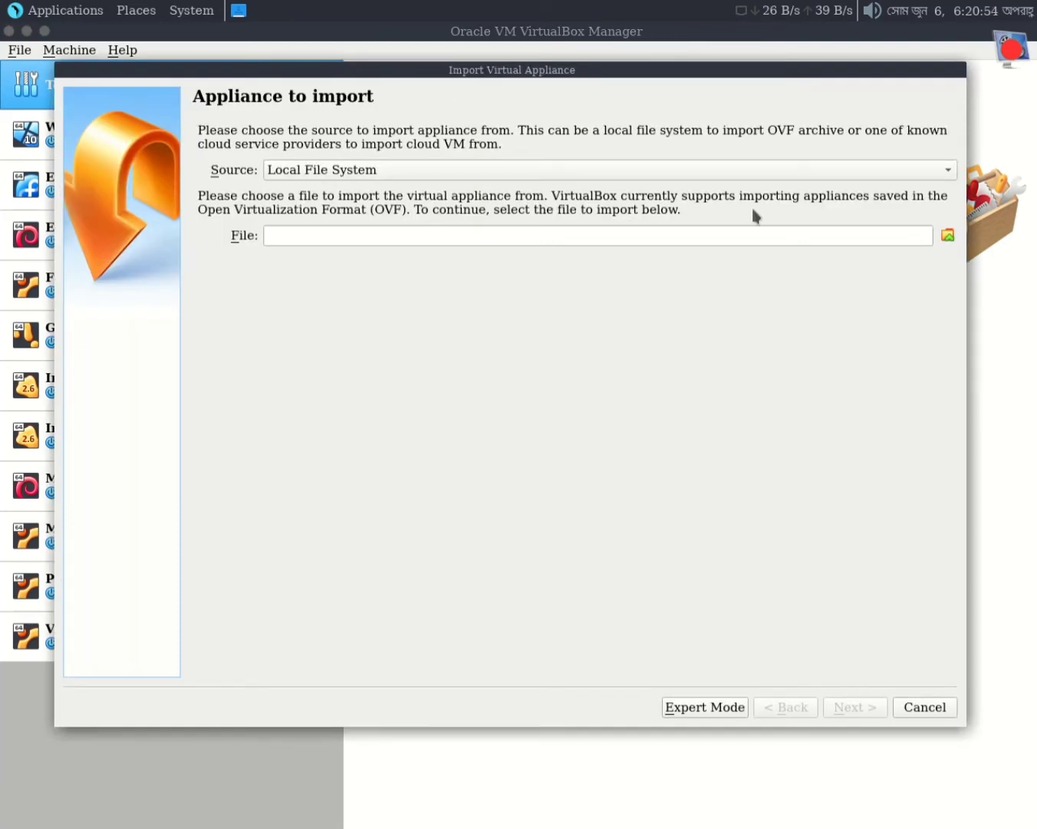
left_click(948, 238)
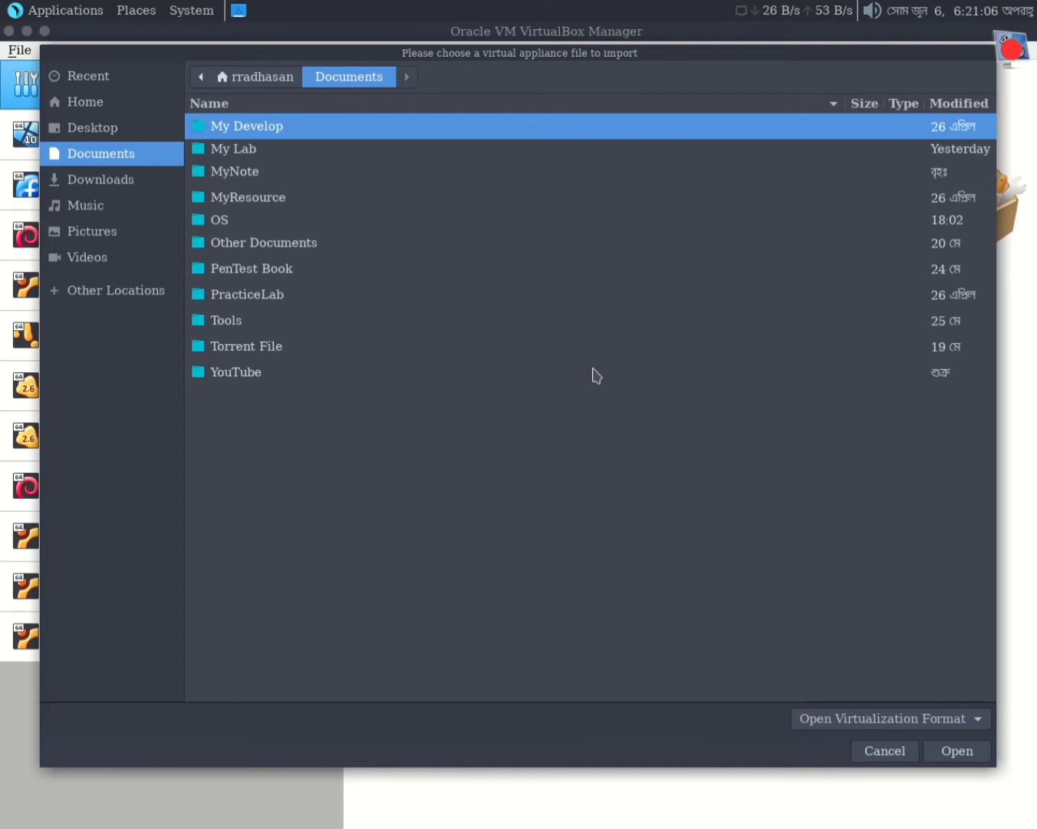
double_click(242, 221)
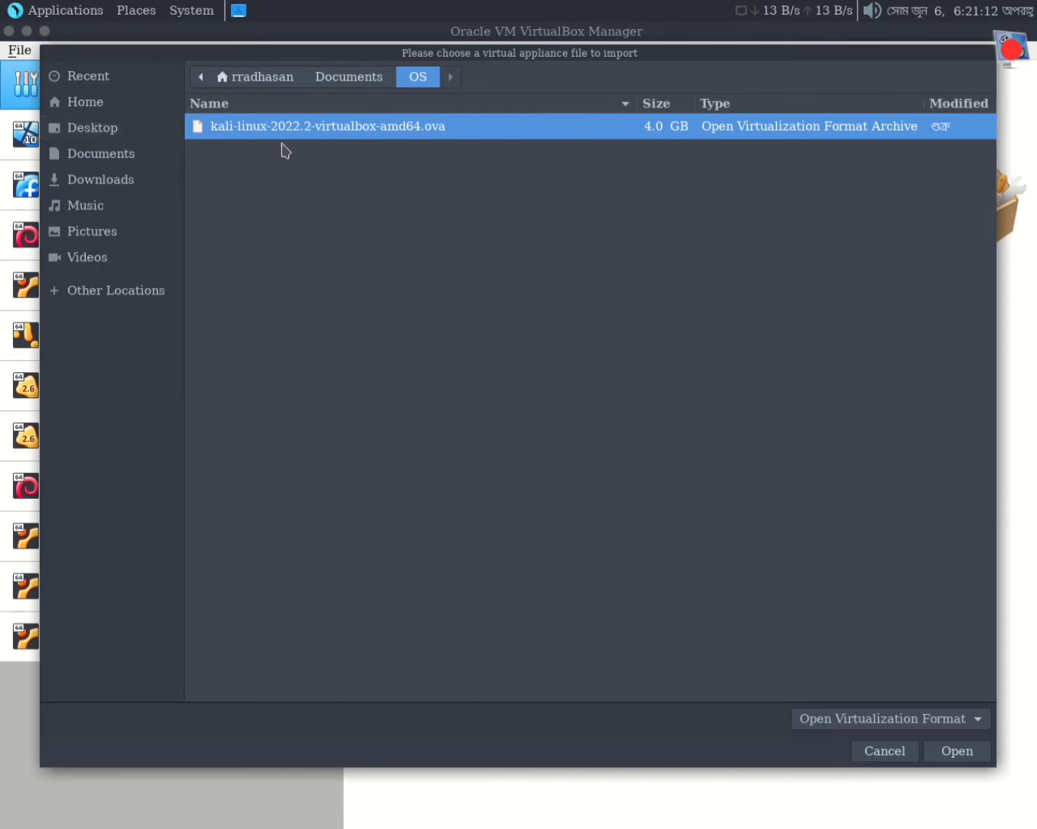
left_click(949, 752)
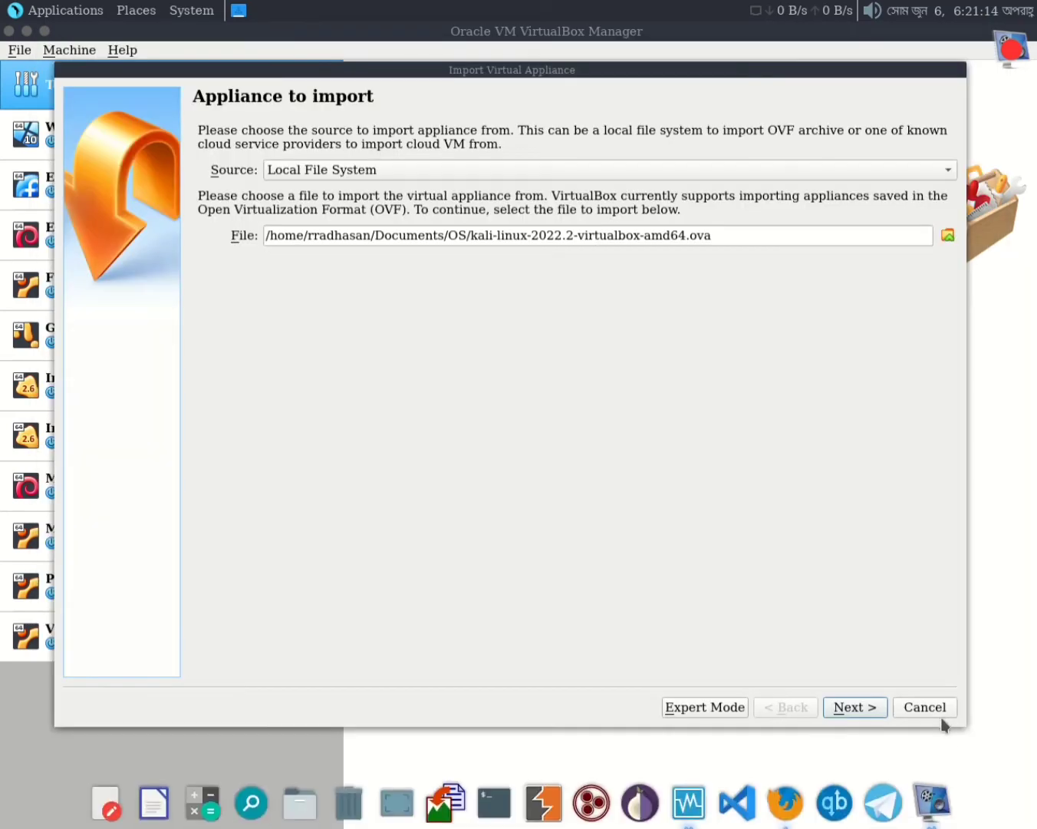
left_click(864, 710)
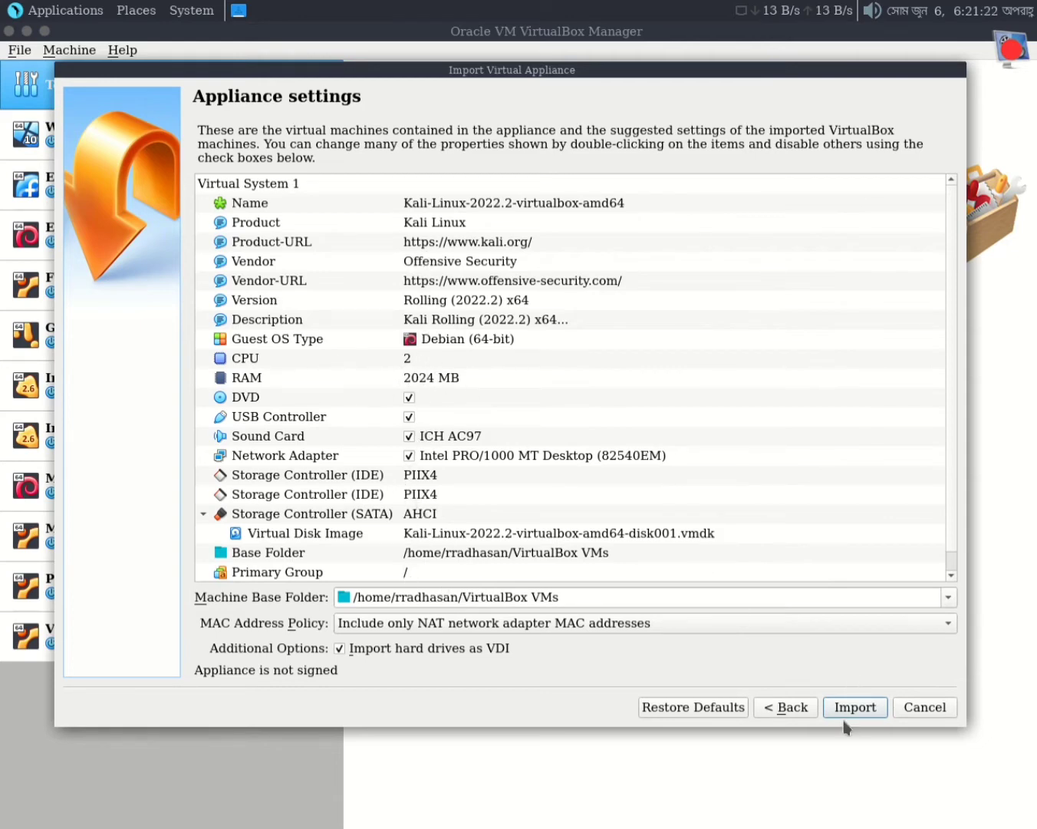
Import the Kali appliance into the VirtualBox VMs base folder and accept its software license agreement
left_click(949, 597)
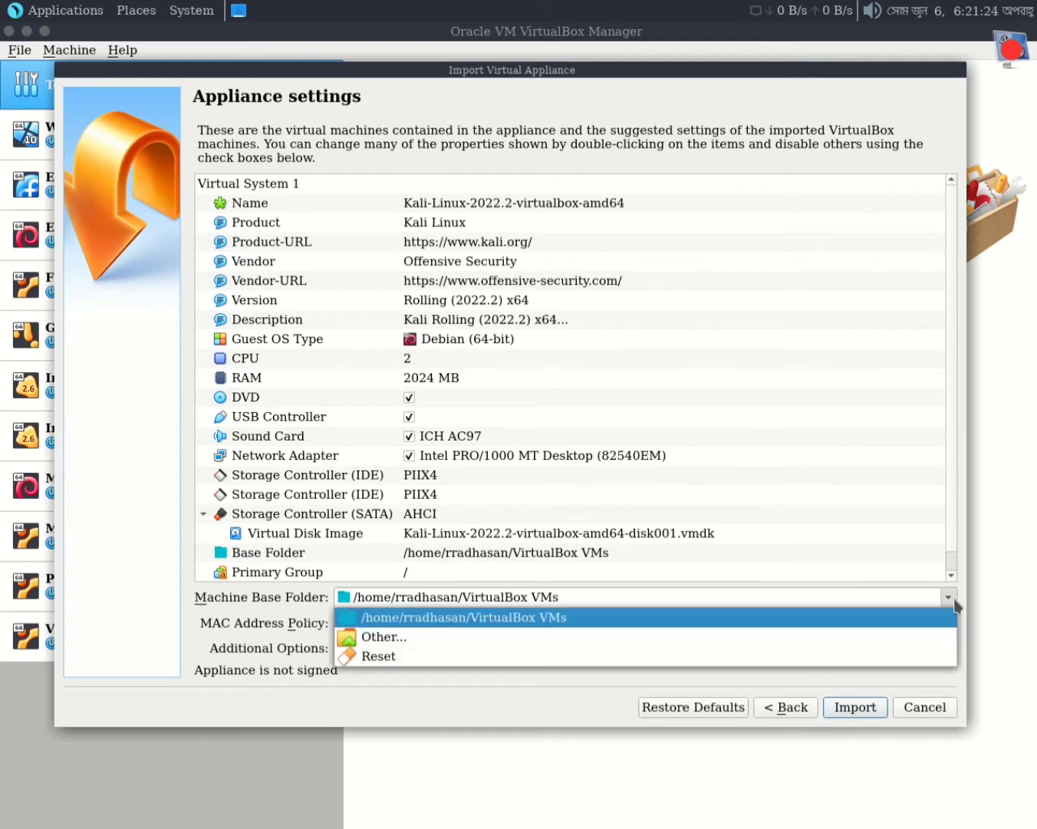
left_click(607, 623)
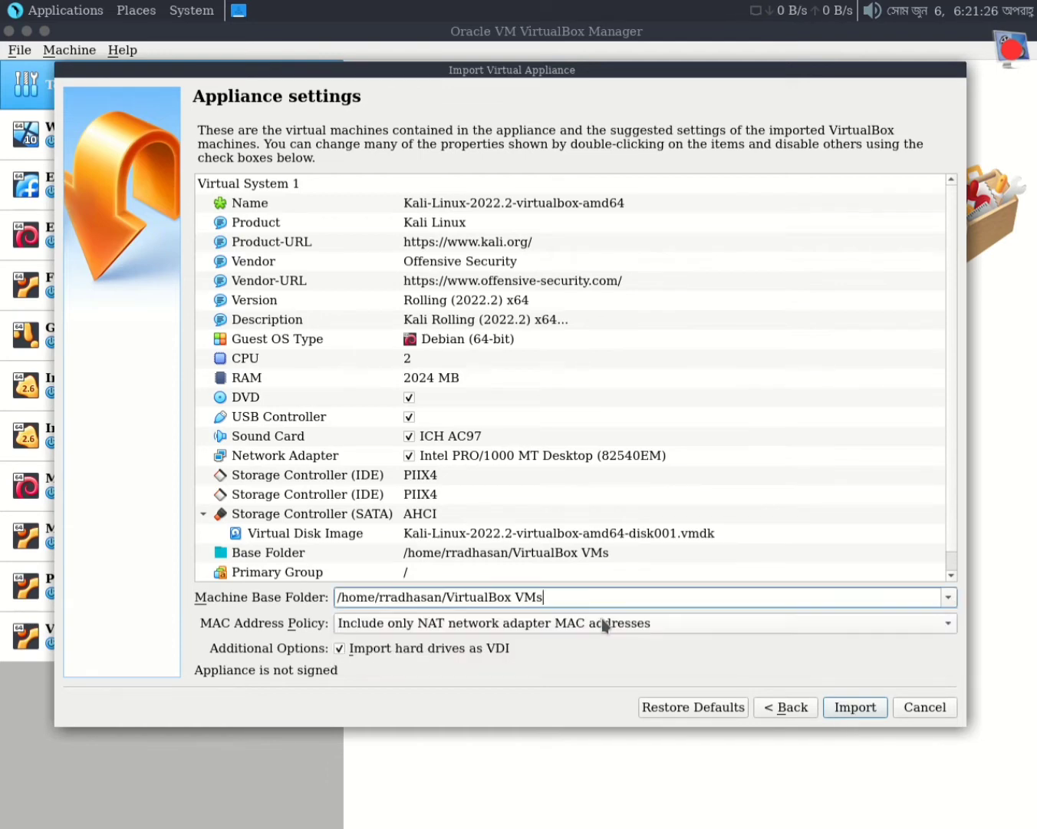
left_click(839, 707)
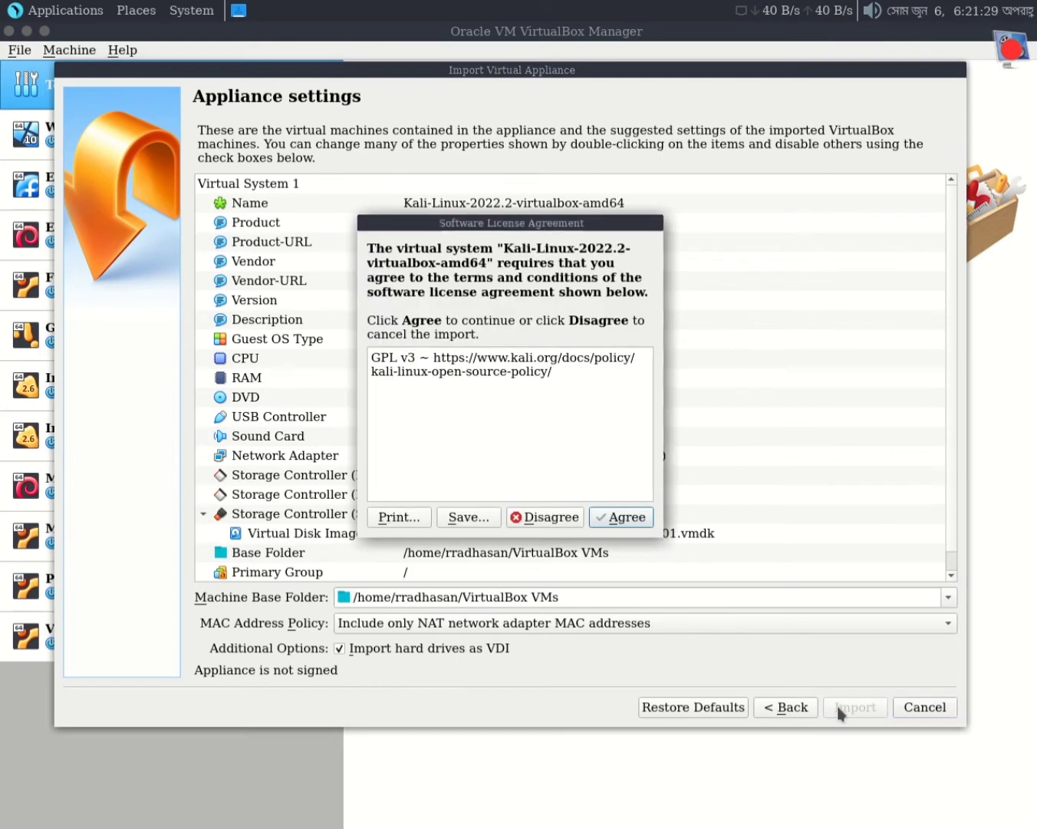
left_click(624, 516)
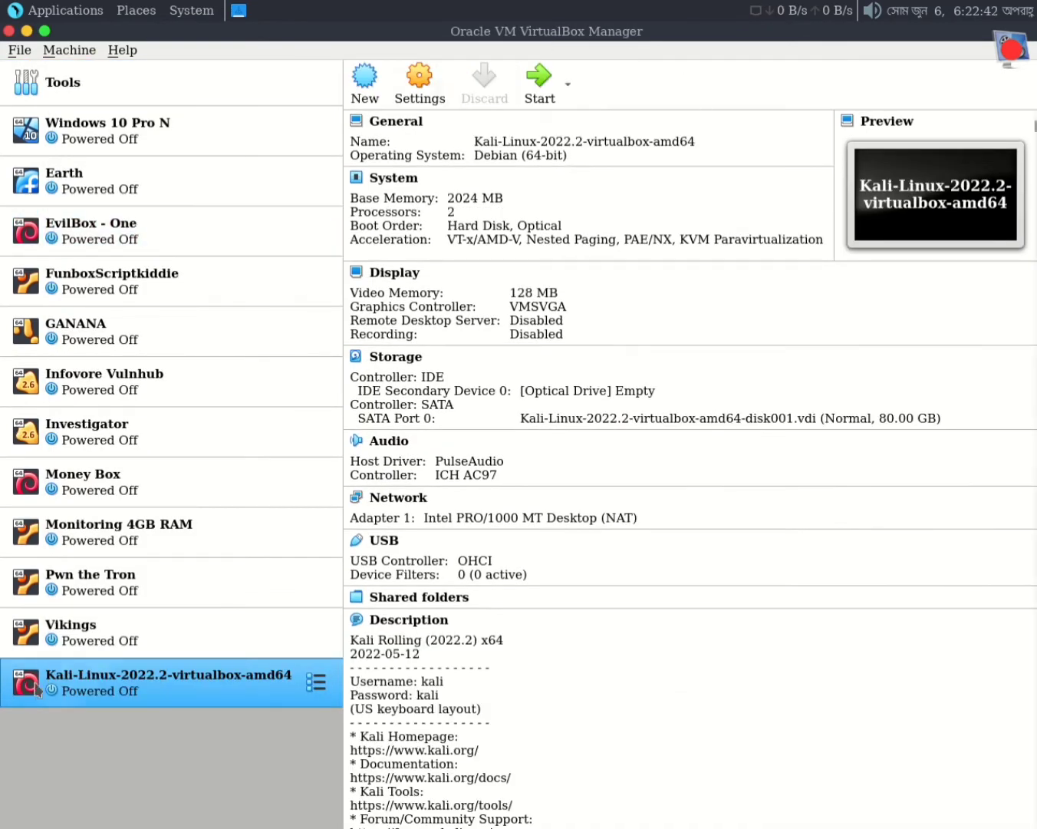
Place the Kali-Linux-2022.2-virtualbox-amd64 machine first in the machine list, start it and move its window toward the screen centre
left_click_drag(138, 688, 160, 134)
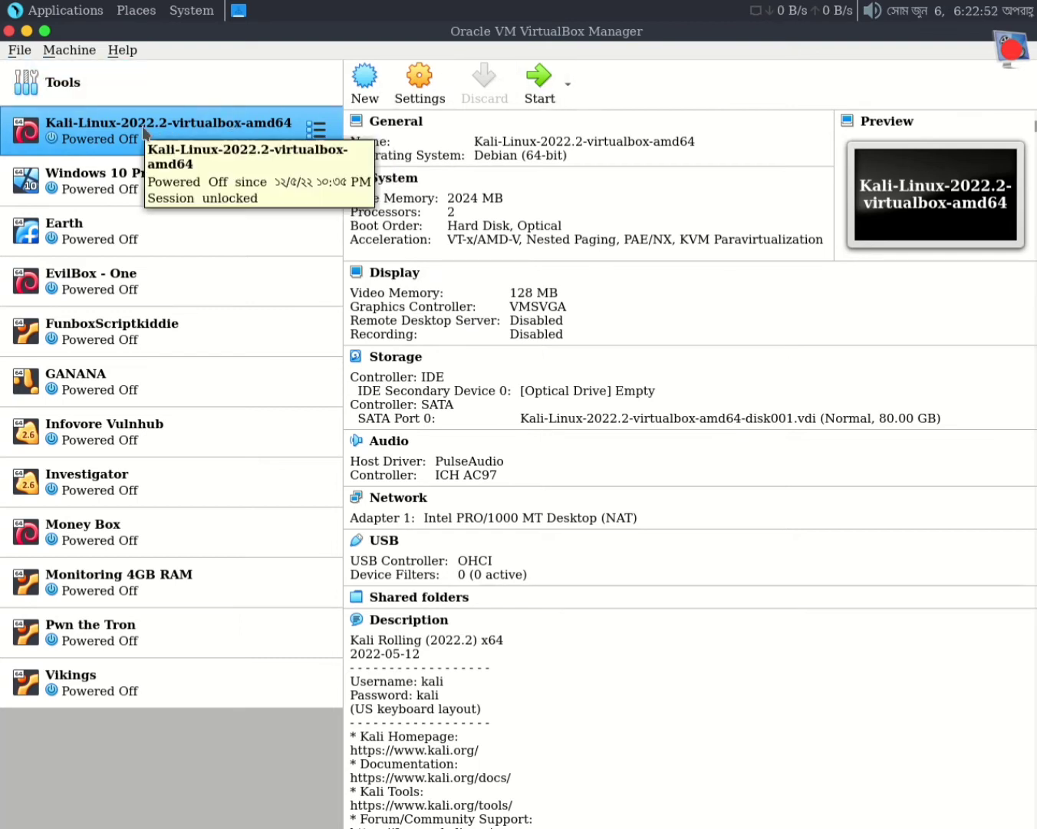
left_click(537, 80)
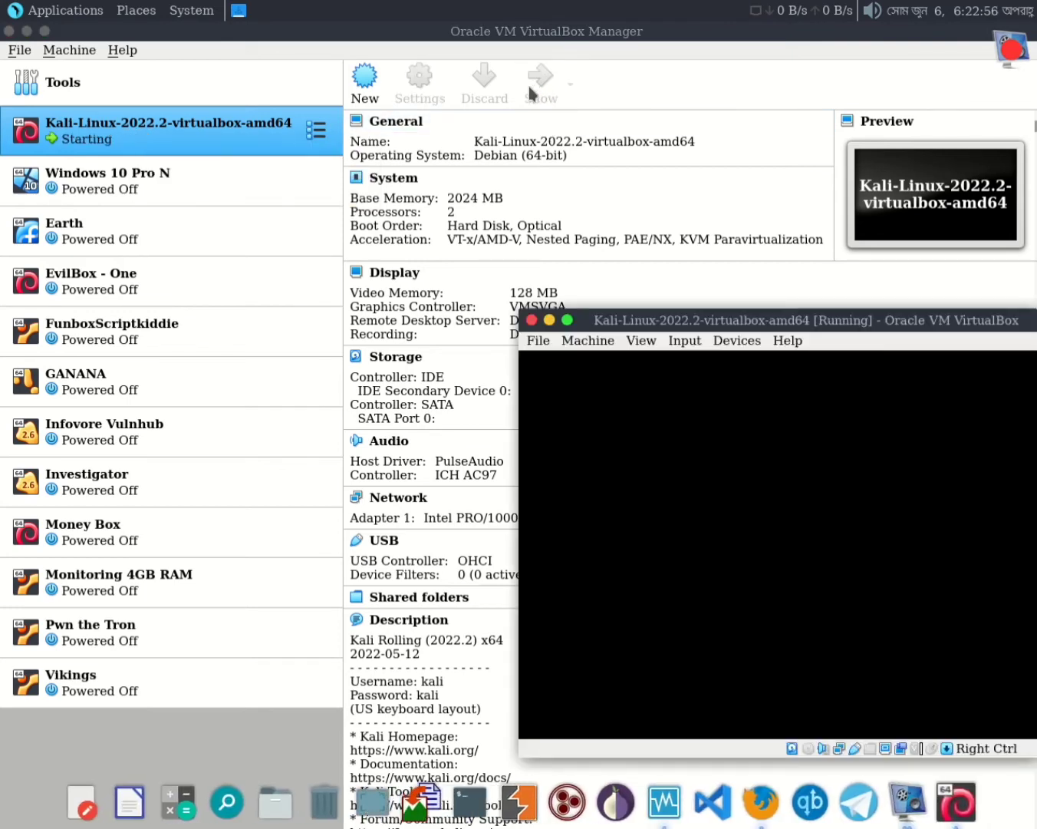
left_click_drag(850, 323, 517, 191)
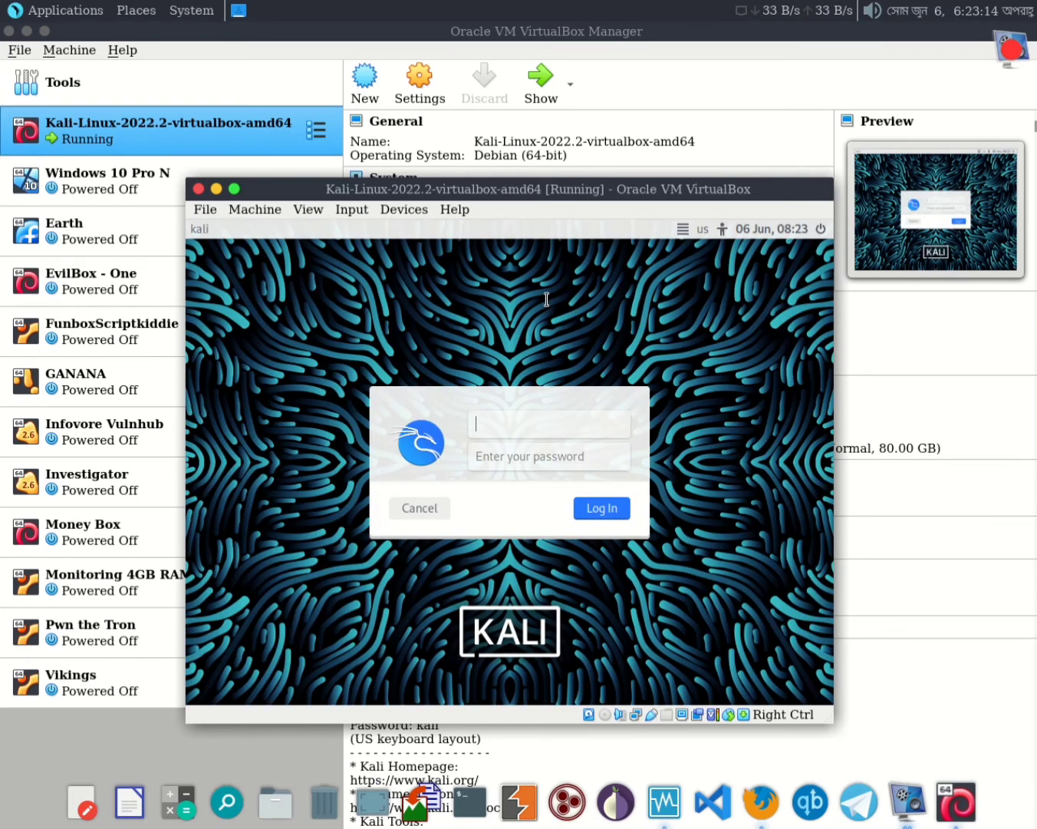
left_click(496, 451)
left_click(498, 426)
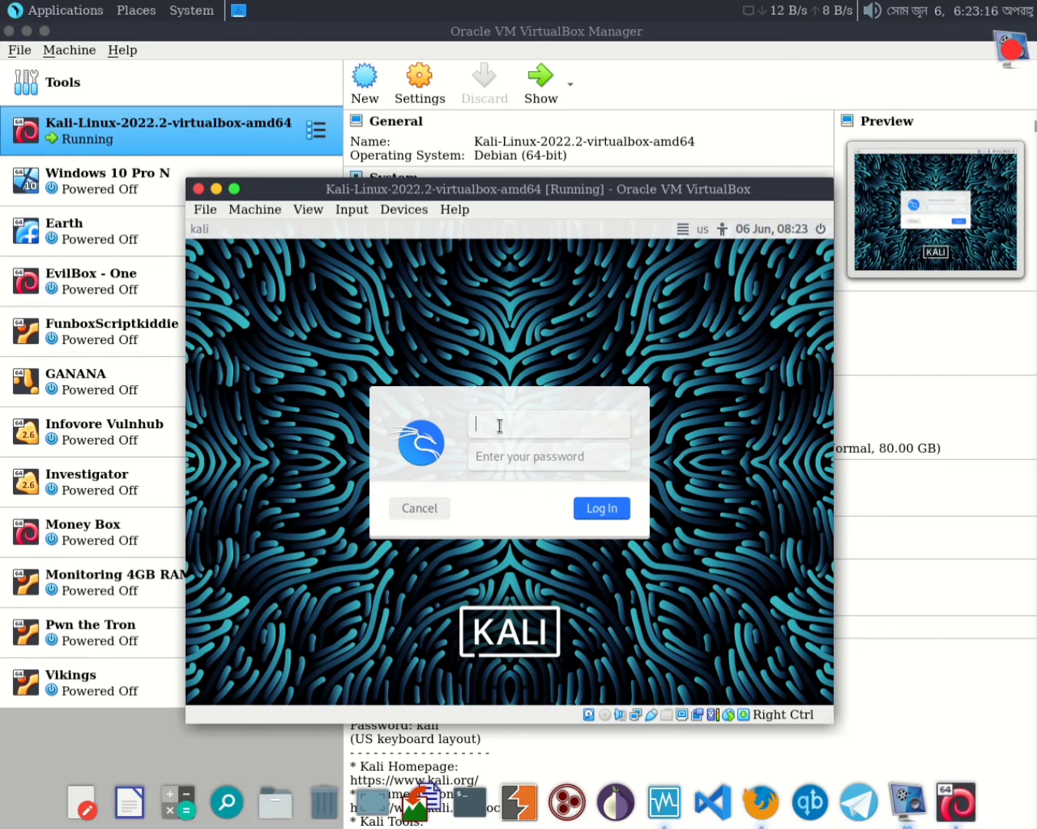
left_click(491, 455)
left_click(534, 421)
left_click(495, 458)
left_click(503, 429)
left_click(498, 453)
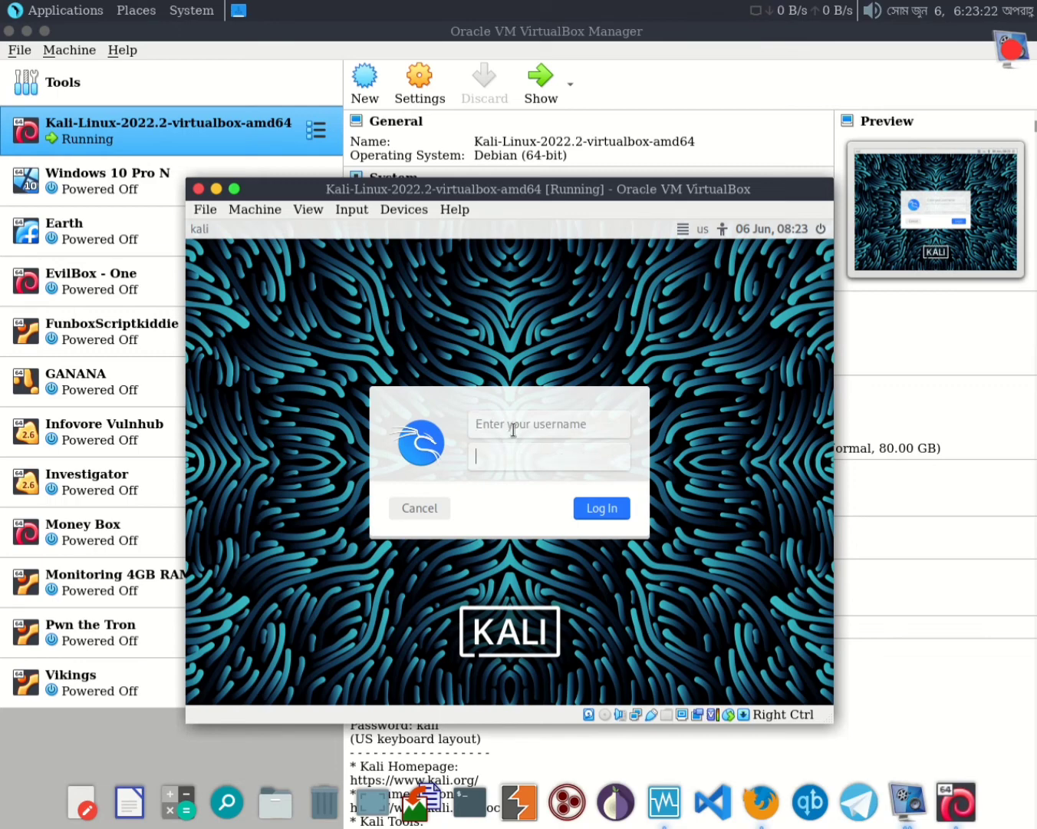
Fill in the Kali login form with the username kali and the account password
left_click(513, 429)
left_click(498, 454)
left_click(511, 421)
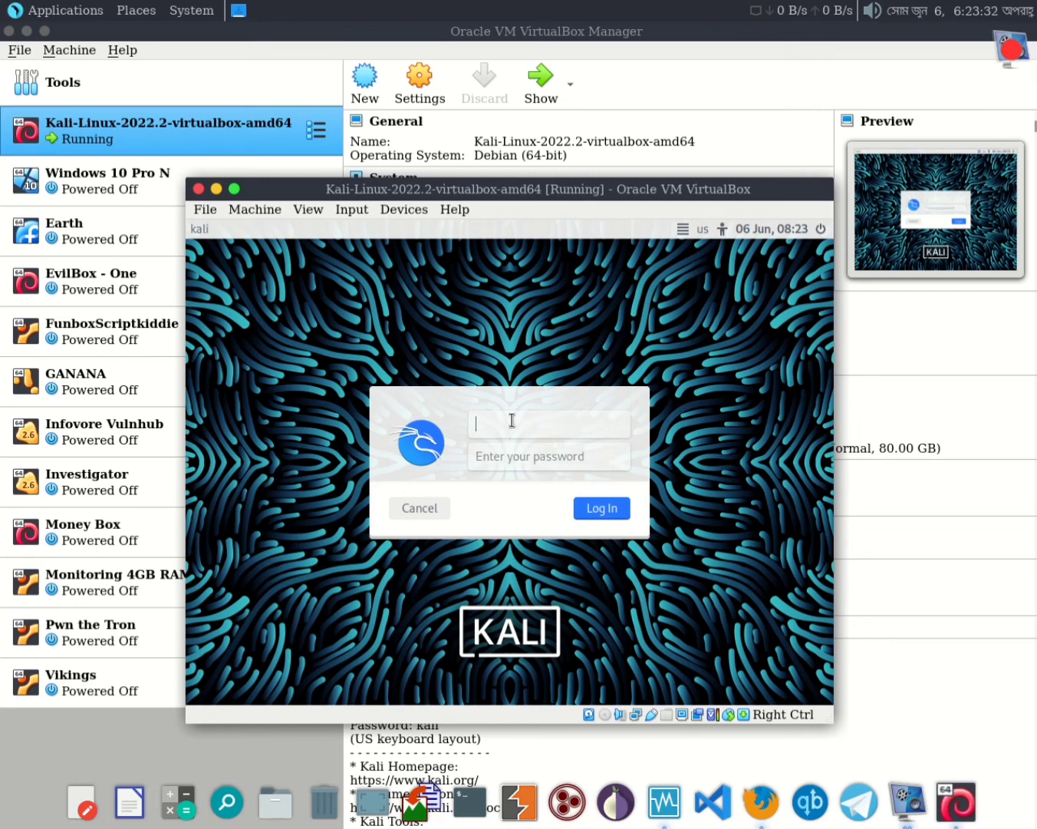
type("kali")
key("Tab")
type("k")
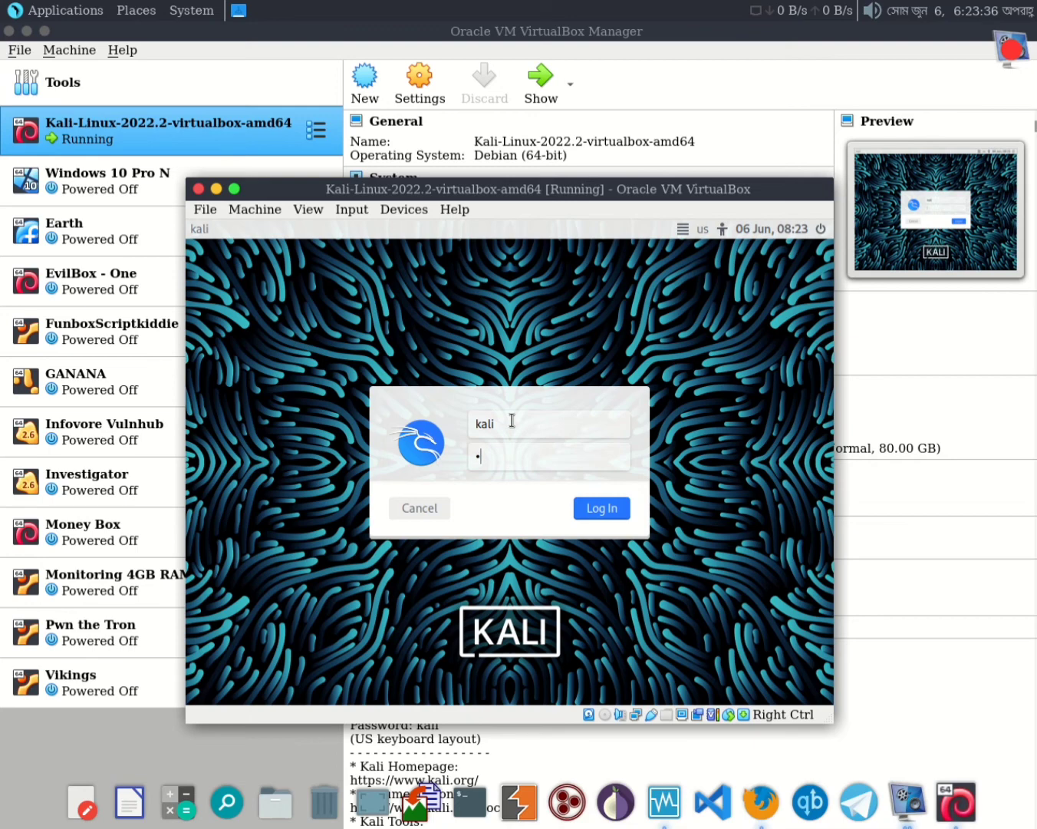
type("ali")
left_click_drag(511, 420, 438, 418)
left_click(534, 427)
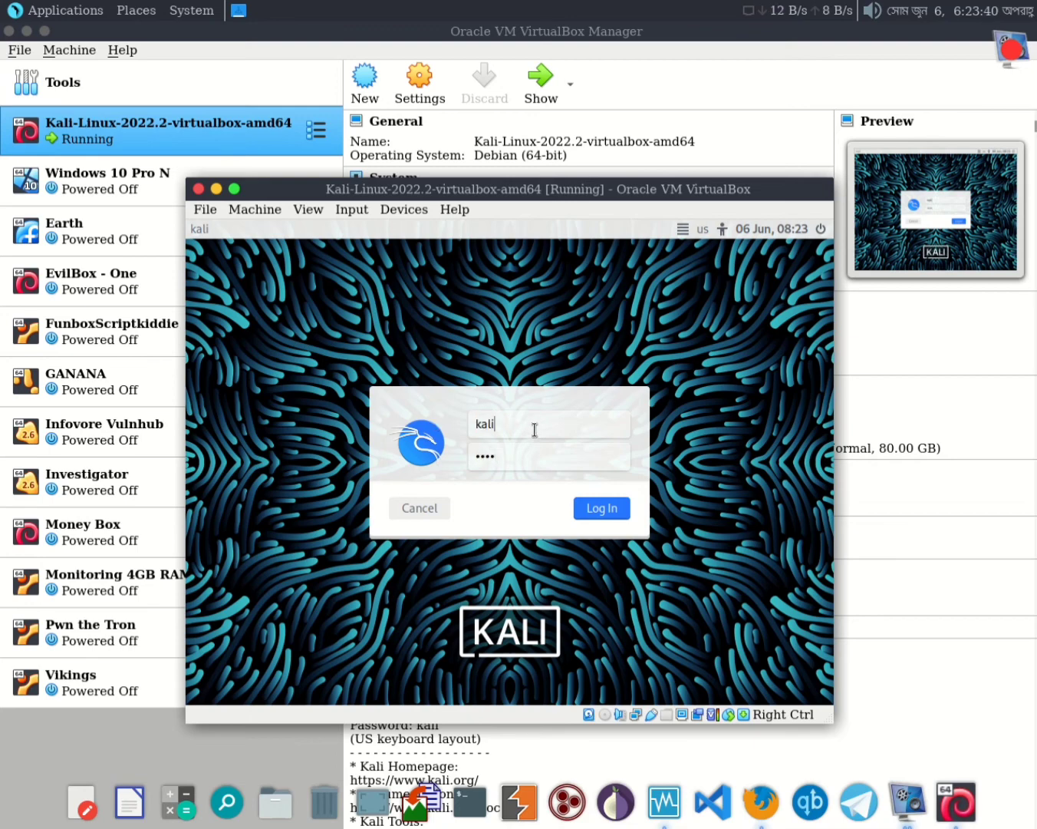
Clear the login password field, re-enter the account password and log in to the Kali desktop
left_click(499, 454)
key("BackSpace")
key("BackSpace")
key("BackSpace")
key("BackSpace")
type("kali")
key("Return")
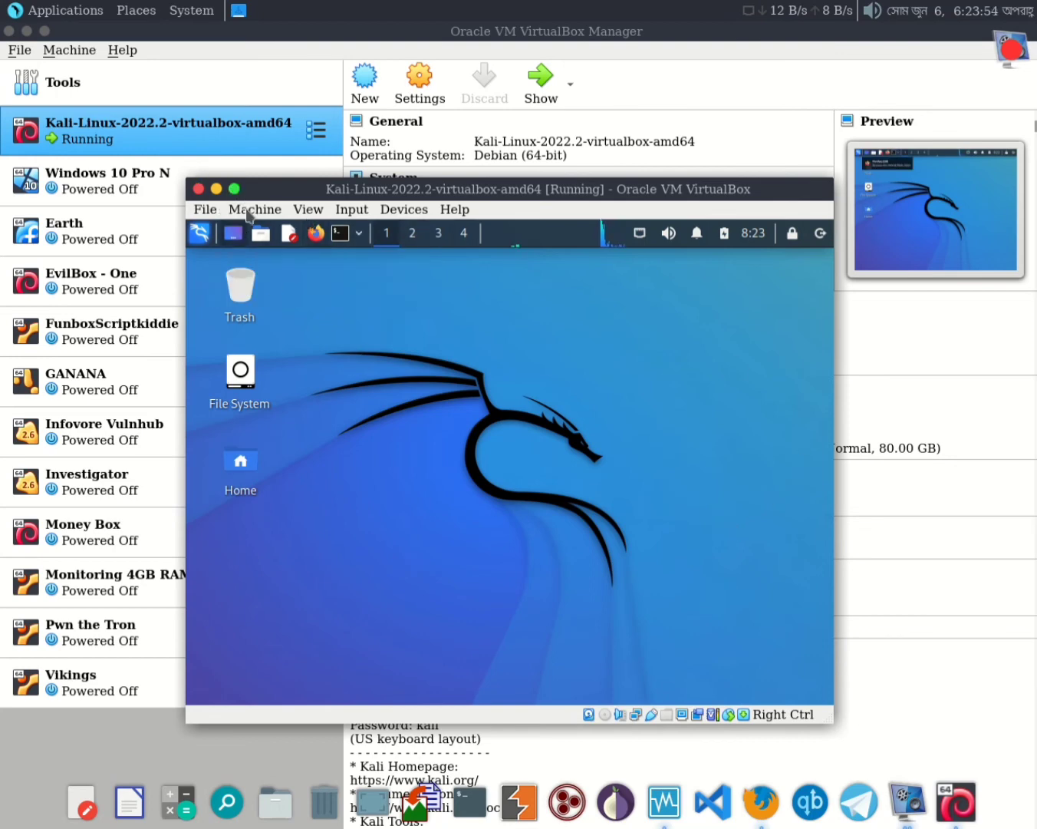
Maximize the virtual machine window and run whoami in a terminal opened in the Desktop folder
left_click(234, 189)
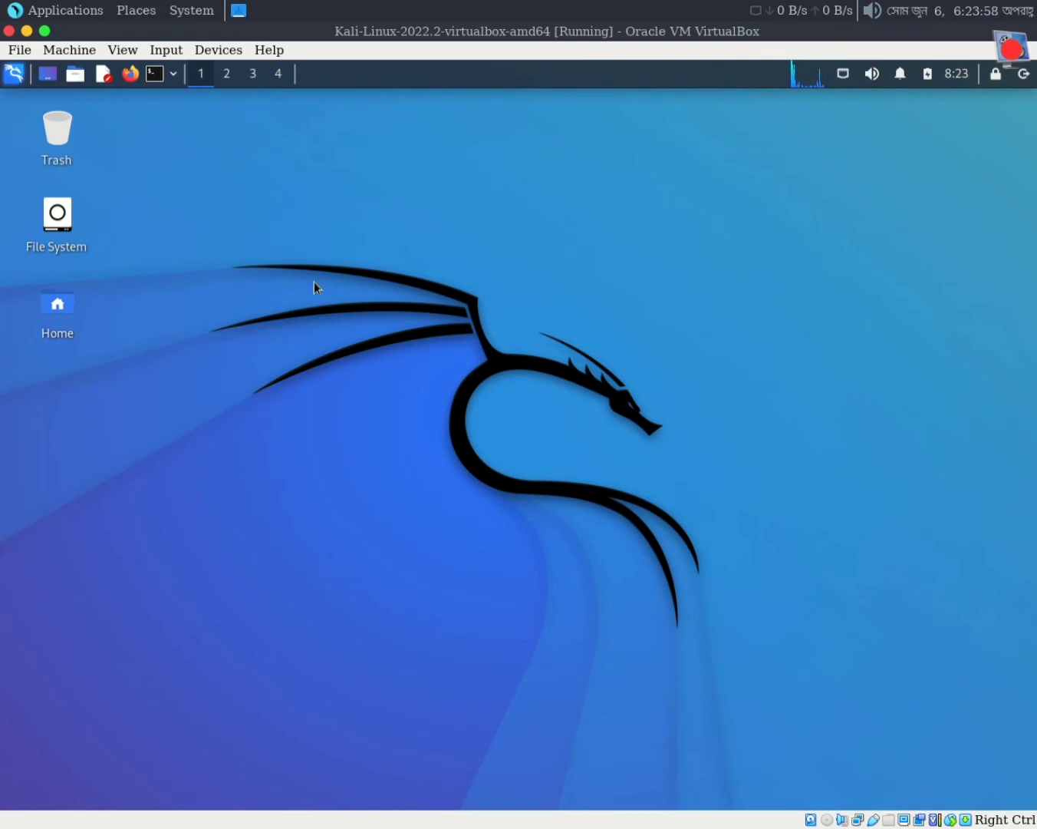
right_click(295, 222)
left_click(391, 347)
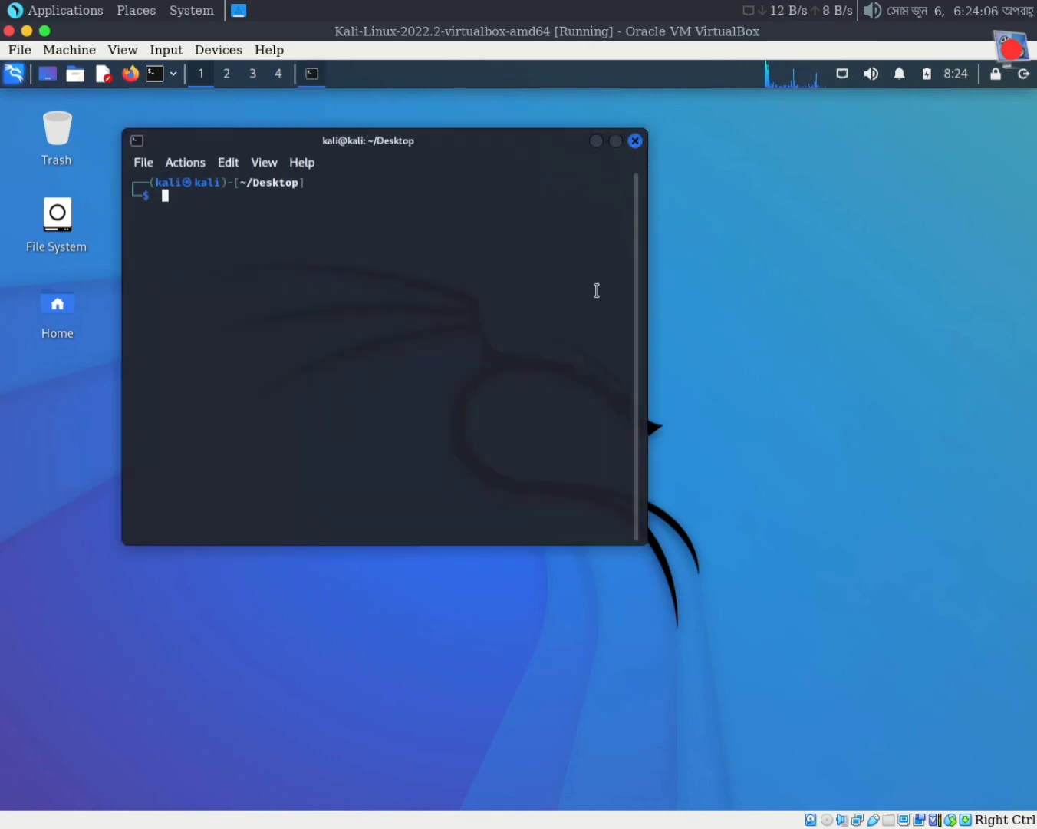
type("whoami")
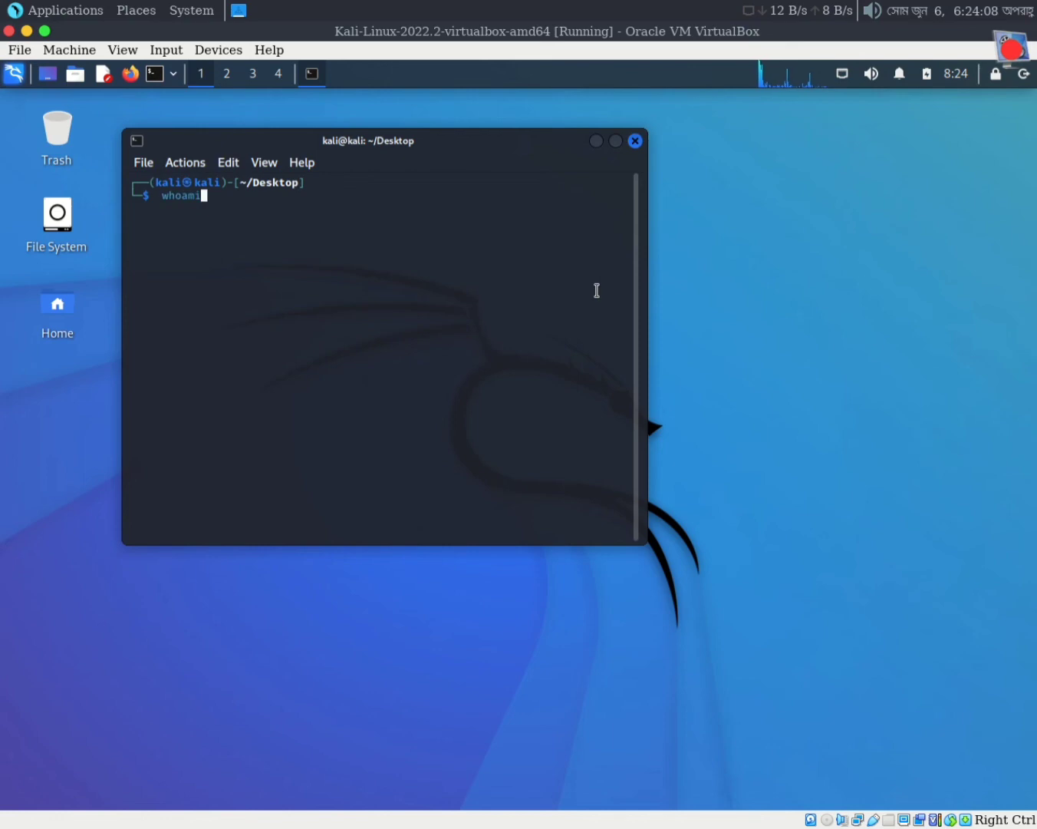
key("Return")
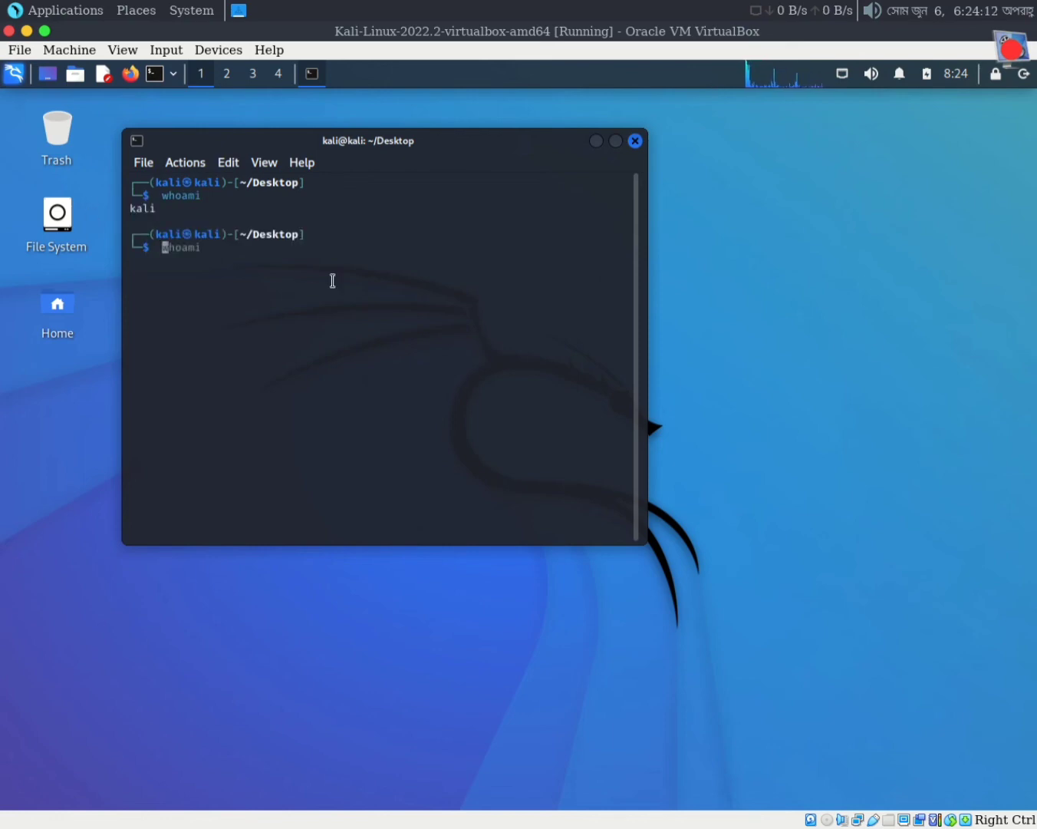
Run id in the terminal, highlight the user name beside the uid in its output, and close the terminal
type("id")
key("Return")
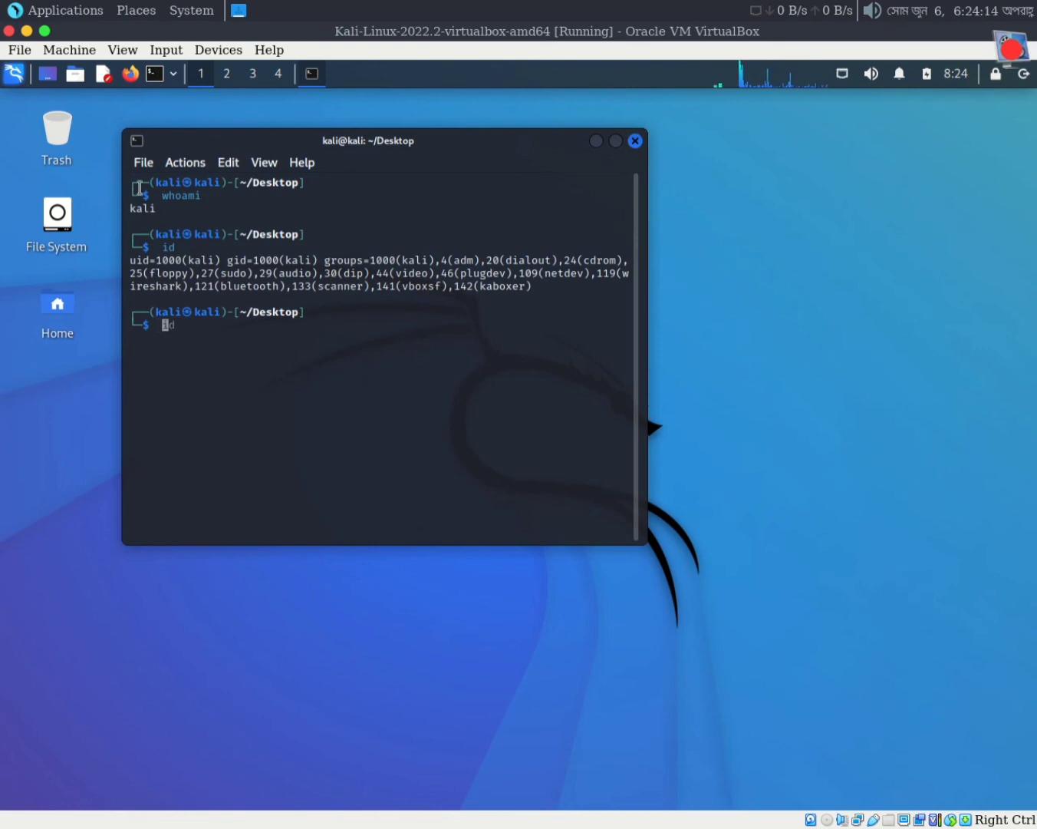
left_click_drag(215, 260, 189, 259)
left_click(220, 260)
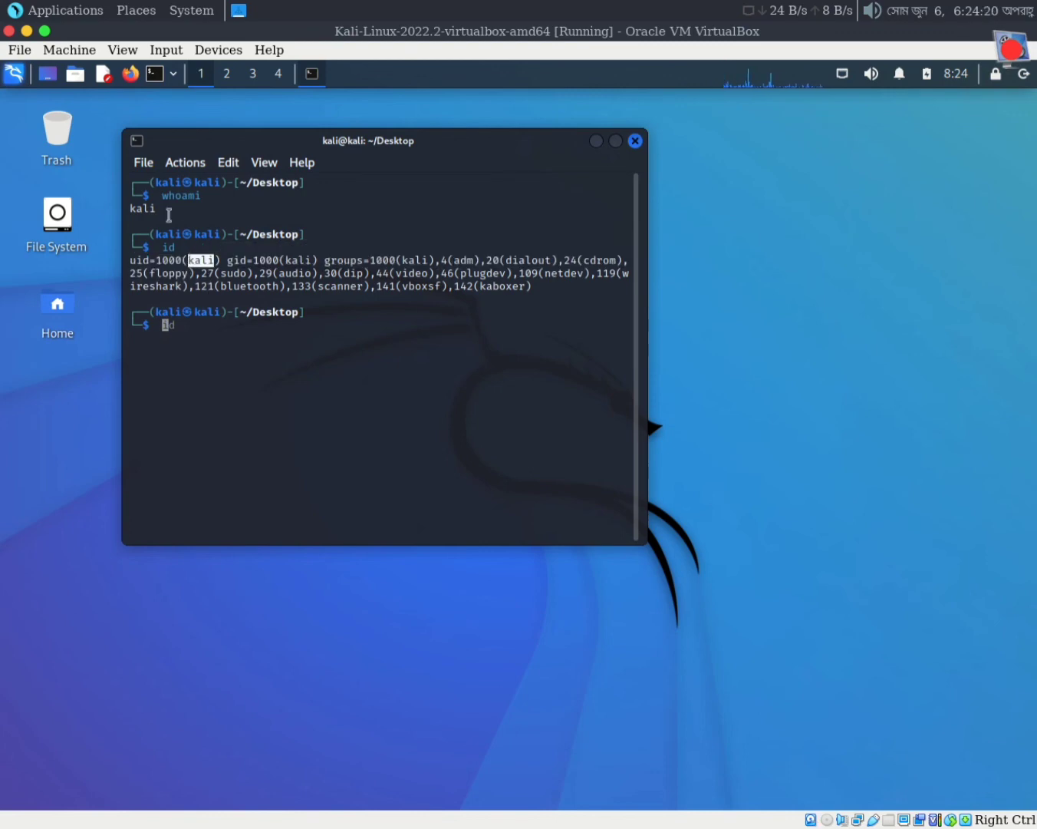
left_click(635, 141)
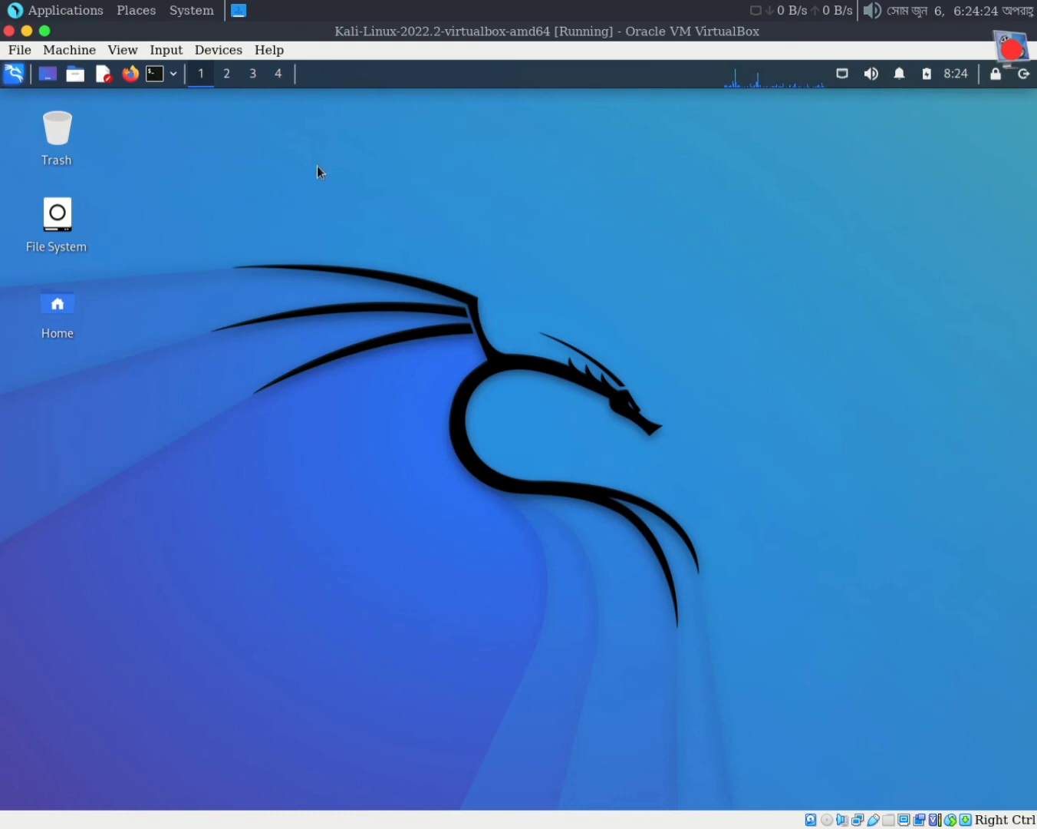